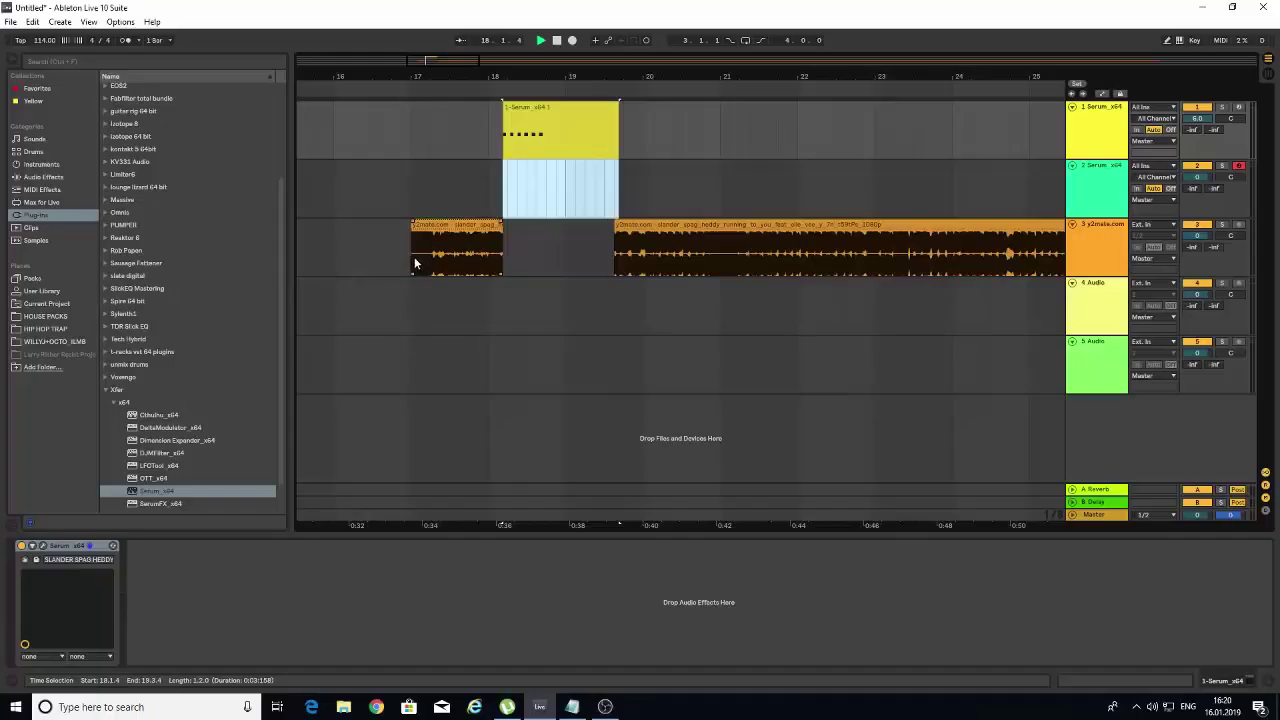
- Play the reference track, auditioning from both the first and second reference clips
left_click(412, 258)
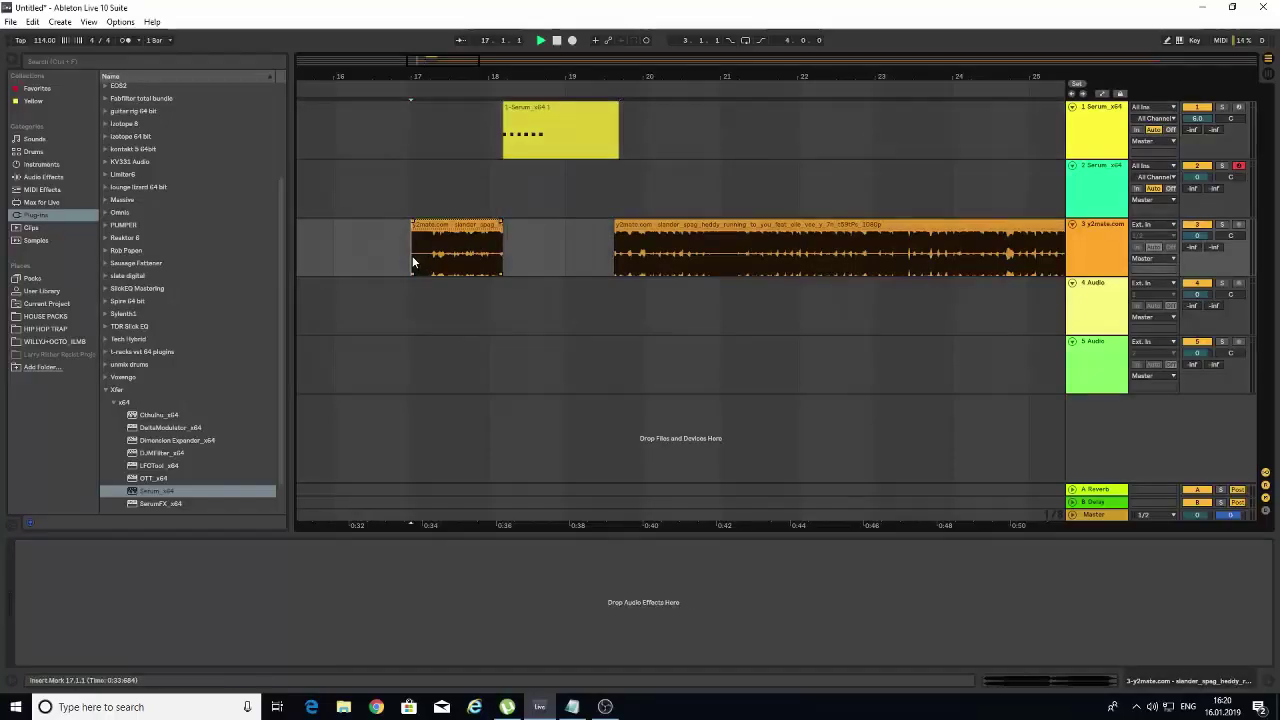
key("space")
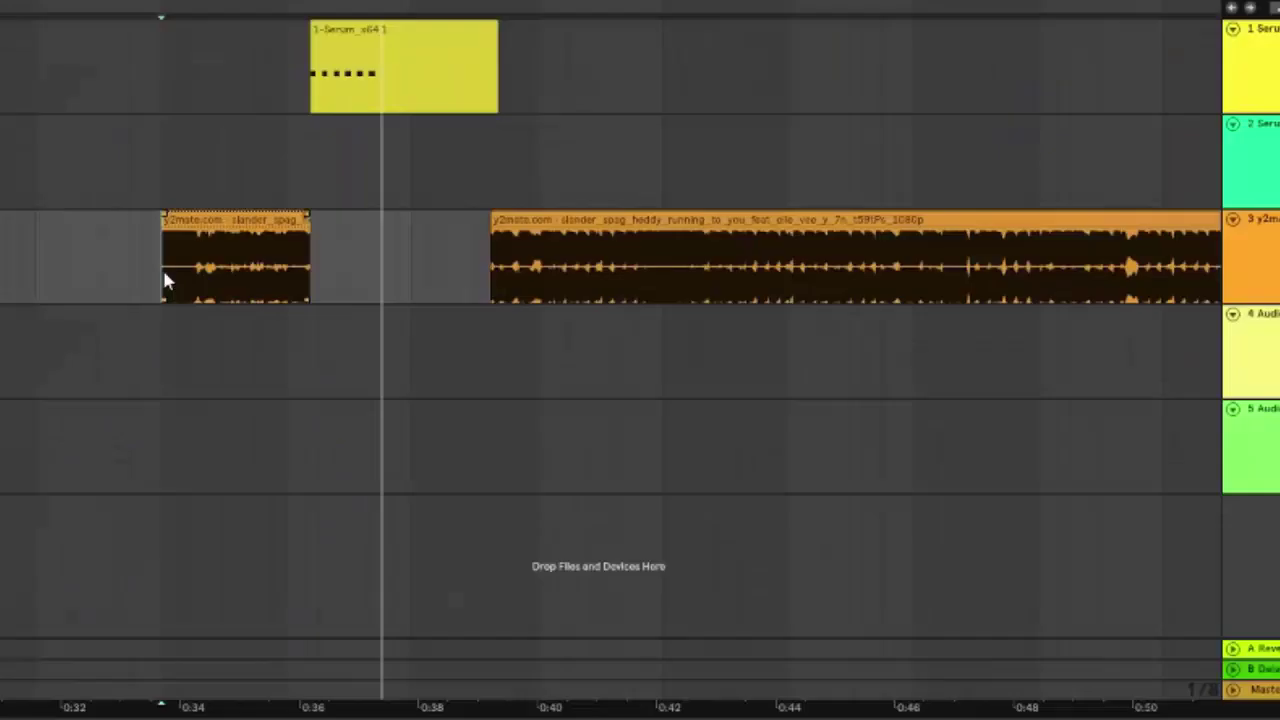
left_click(607, 245)
left_click(541, 273)
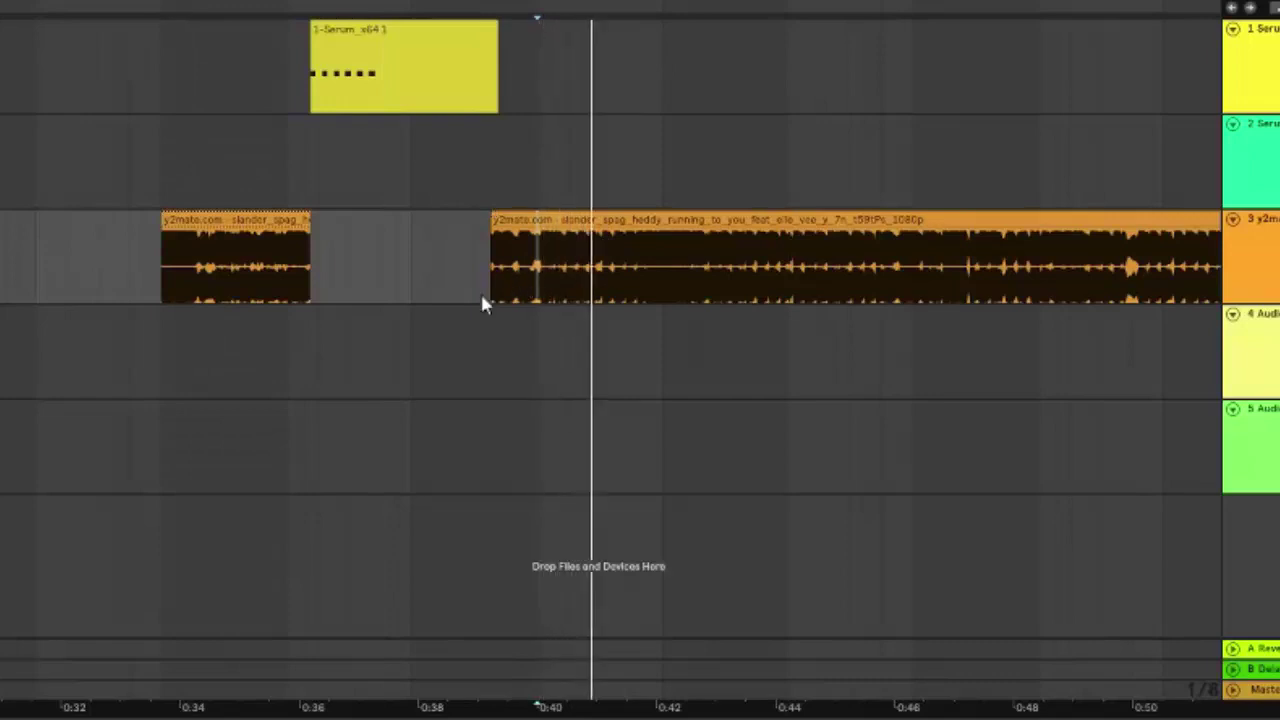
left_click(290, 268)
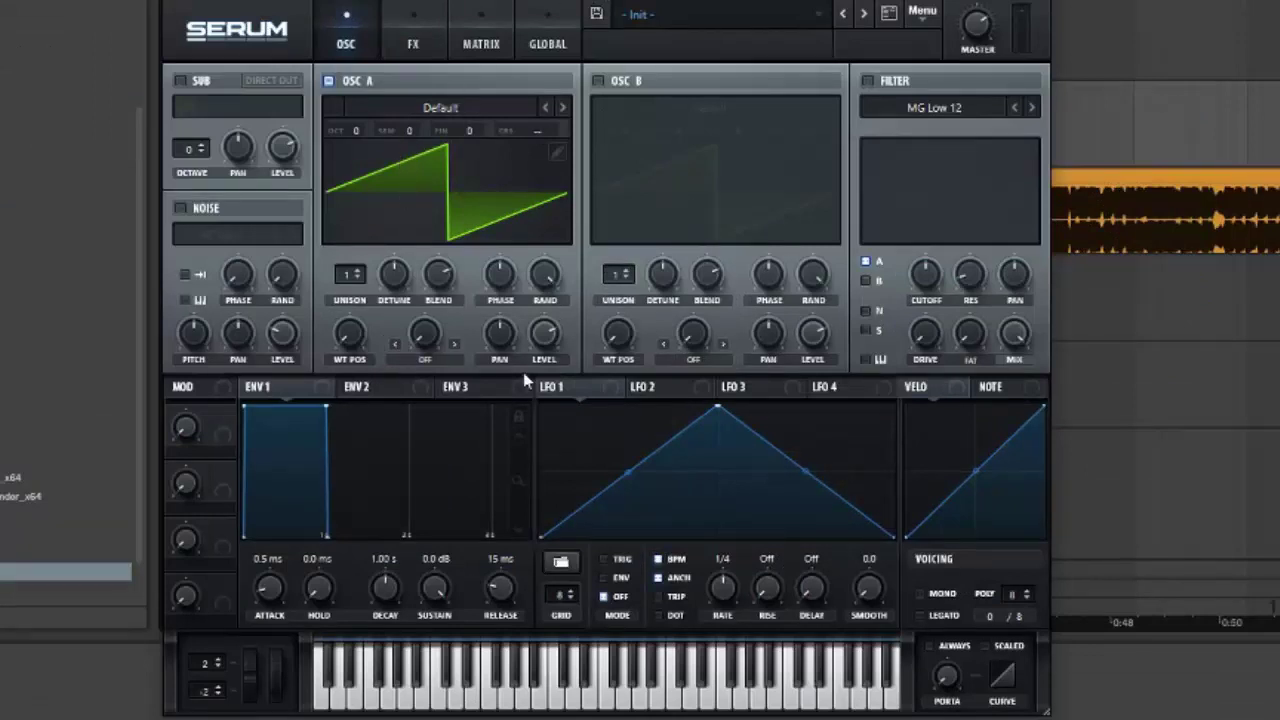
- Set oscillator A's warp mode to FM (from B) at 41%
left_click(445, 360)
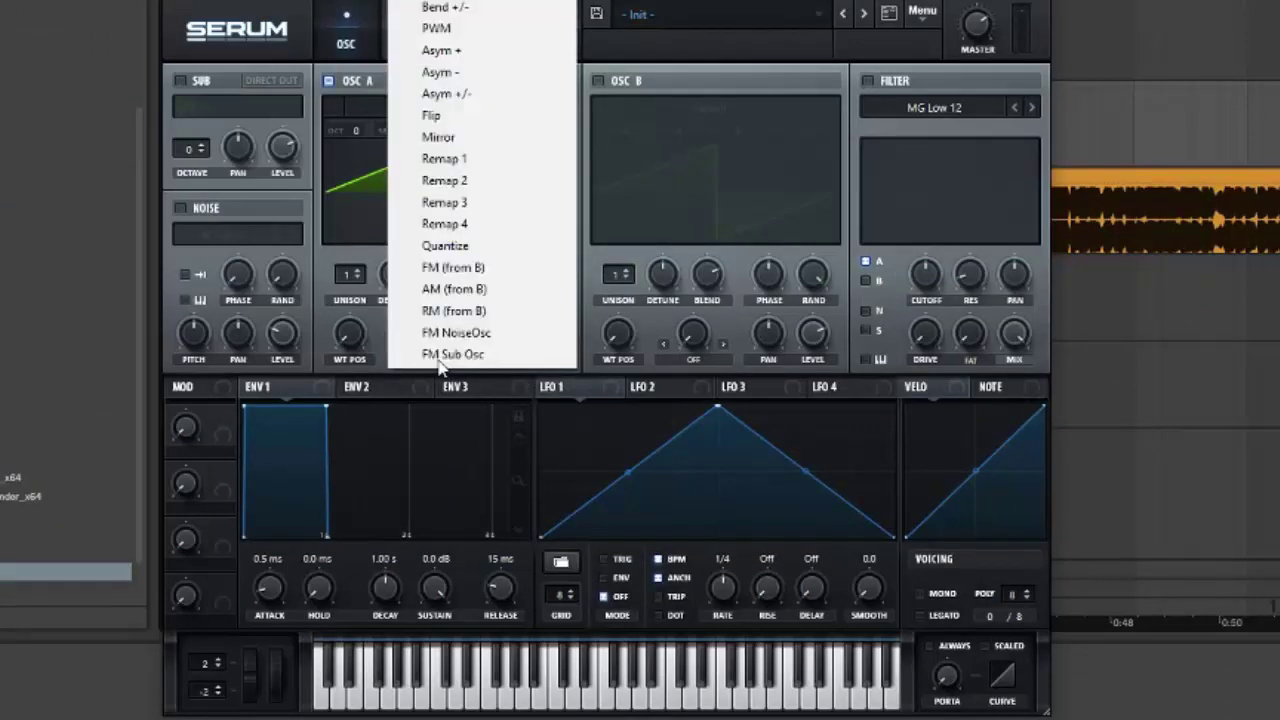
left_click(437, 281)
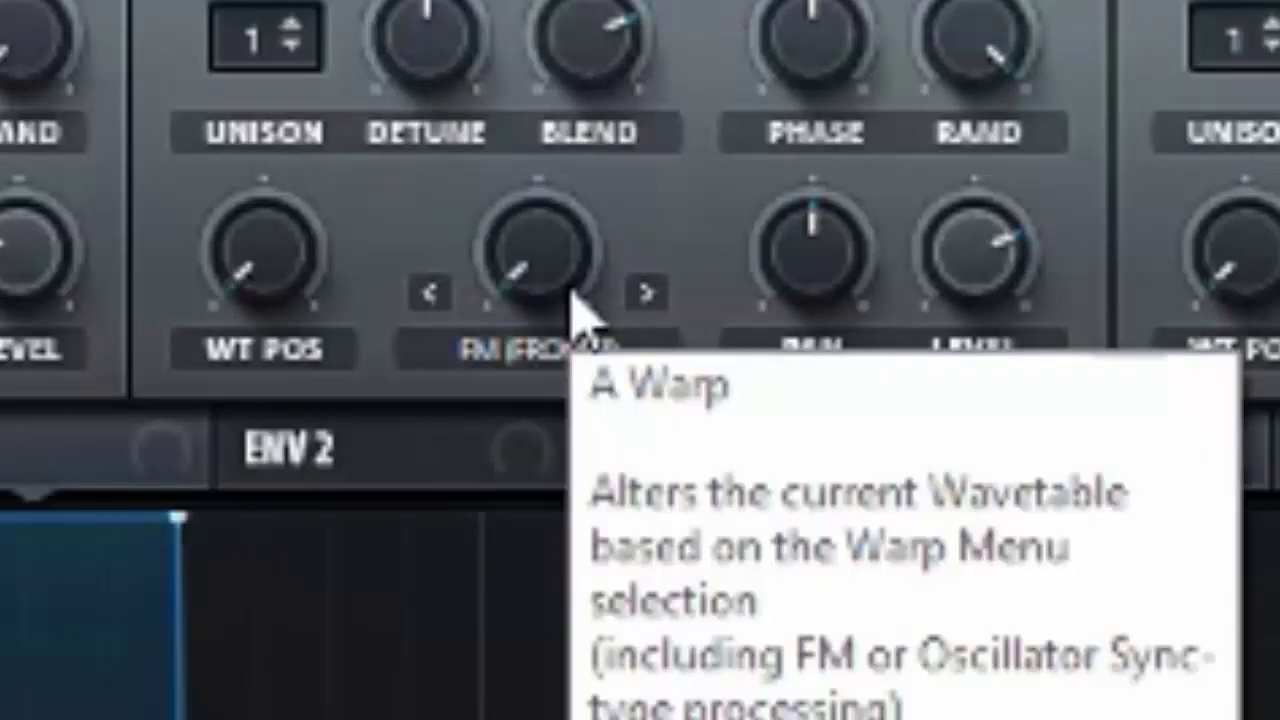
mouse_move(573, 268)
left_mouse_down()
mouse_move(571, 5)
mouse_move(586, 20)
left_mouse_up()
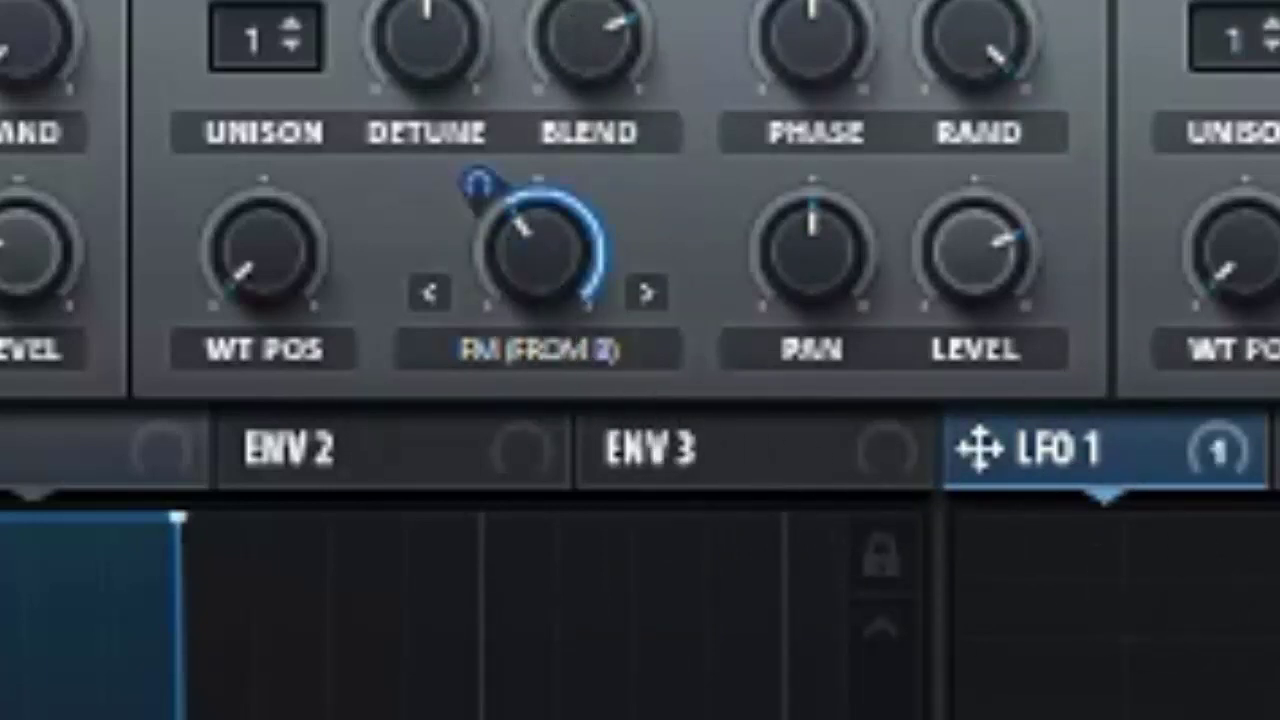
- Route LFO 1 to oscillator A's level and set its FM modulation depth to 18
mouse_move(480, 188)
left_mouse_down()
mouse_move(478, 380)
mouse_move(478, 279)
left_mouse_up()
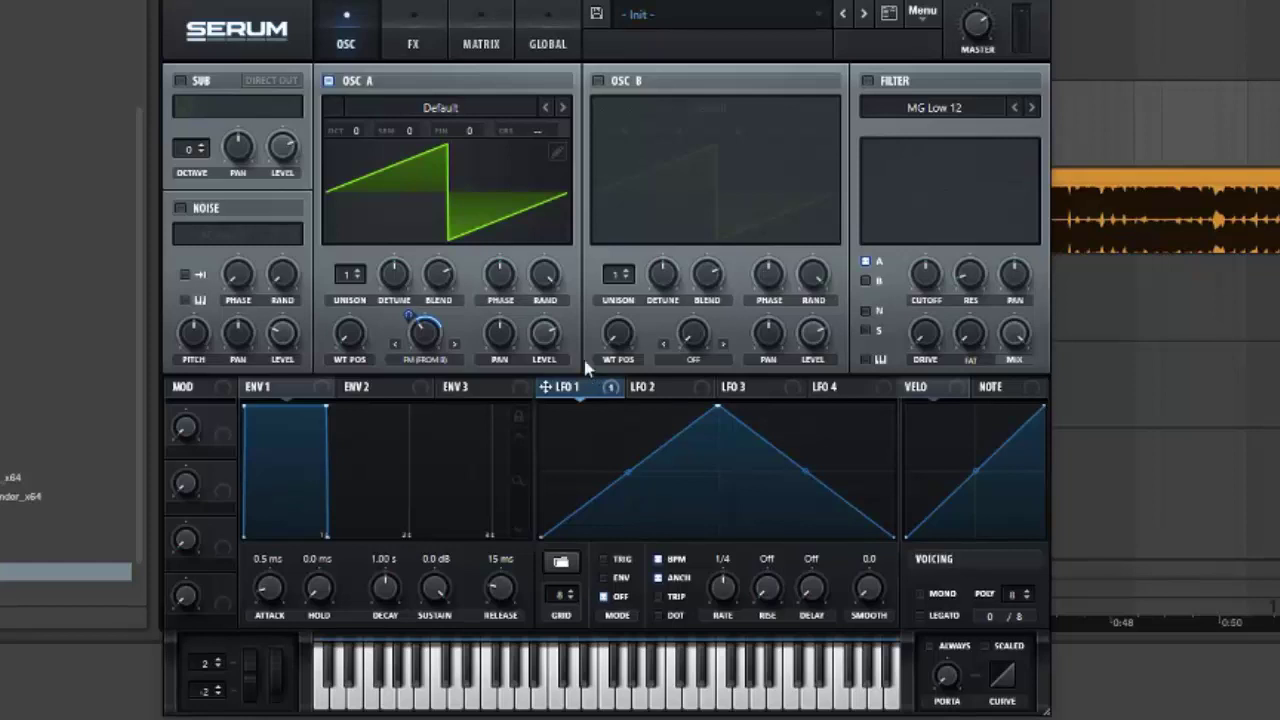
left_click_drag(545, 386, 544, 333)
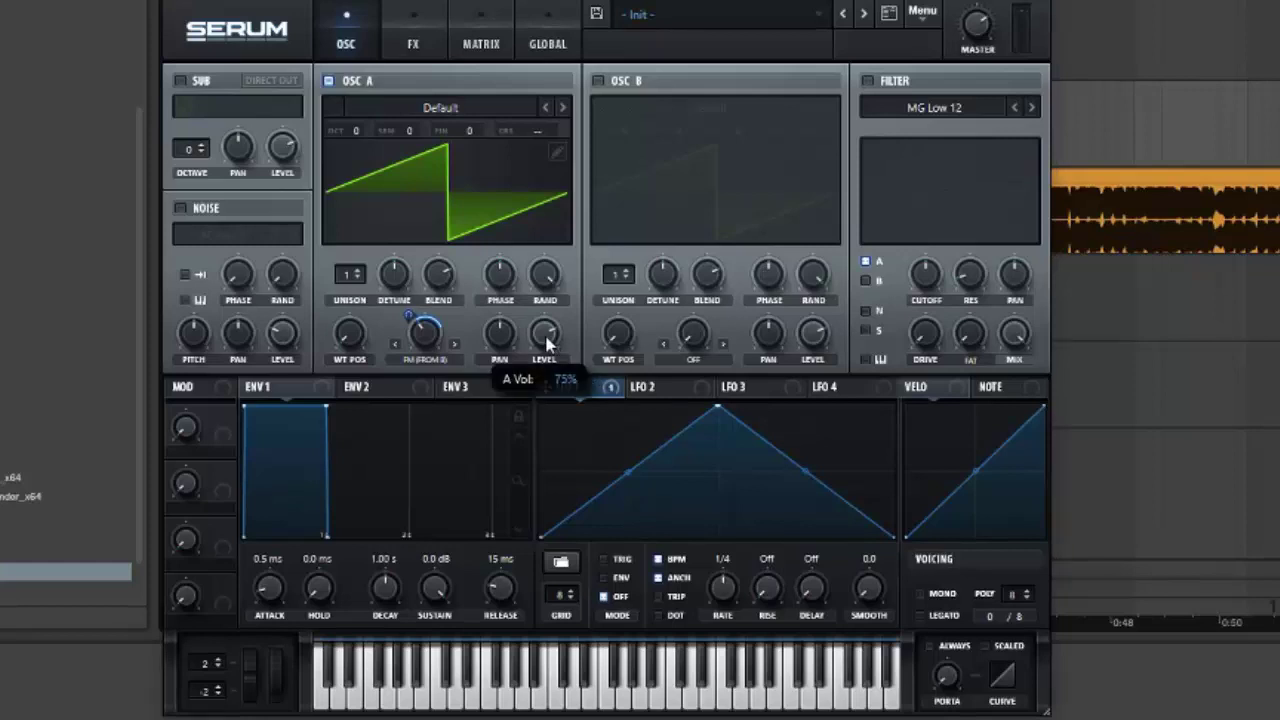
left_click_drag(583, 397, 545, 337)
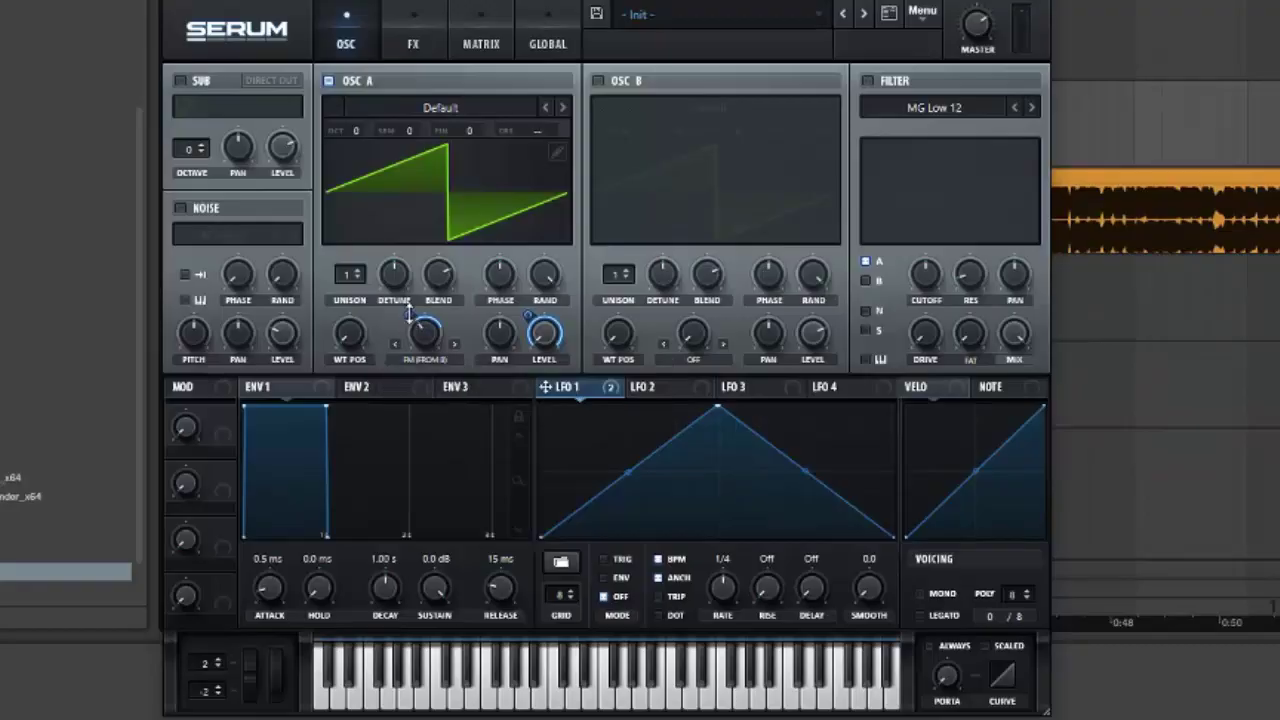
left_click_drag(408, 326, 407, 327)
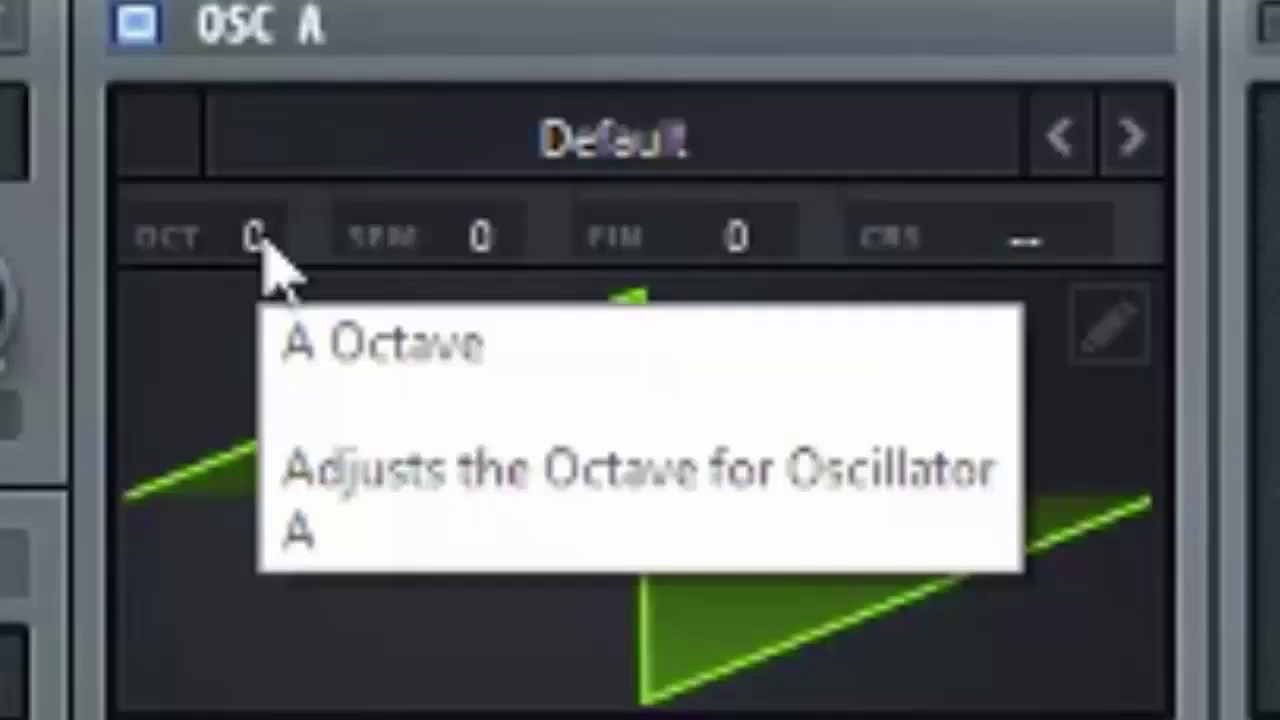
- Tune oscillator A to octave -2, semitone -5 and coarse pitch -11.37
left_click_drag(263, 257, 268, 522)
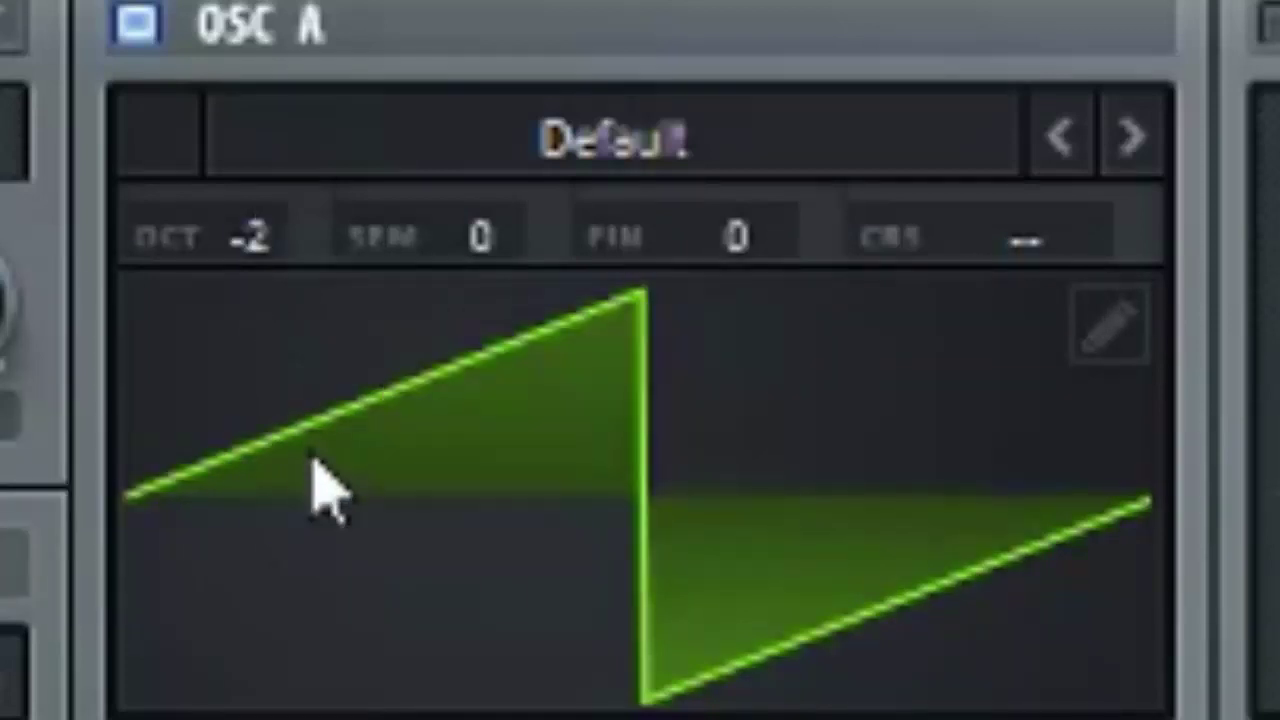
left_click_drag(451, 251, 458, 466)
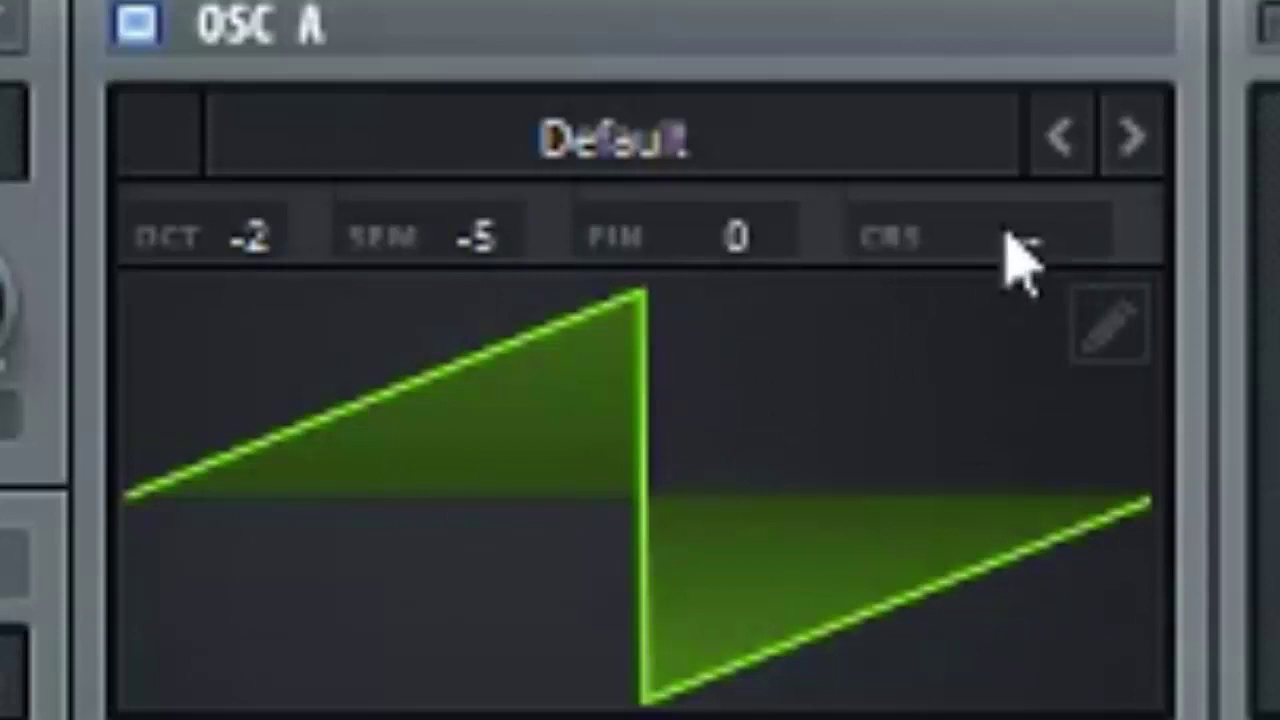
left_click_drag(1010, 245, 1010, 250)
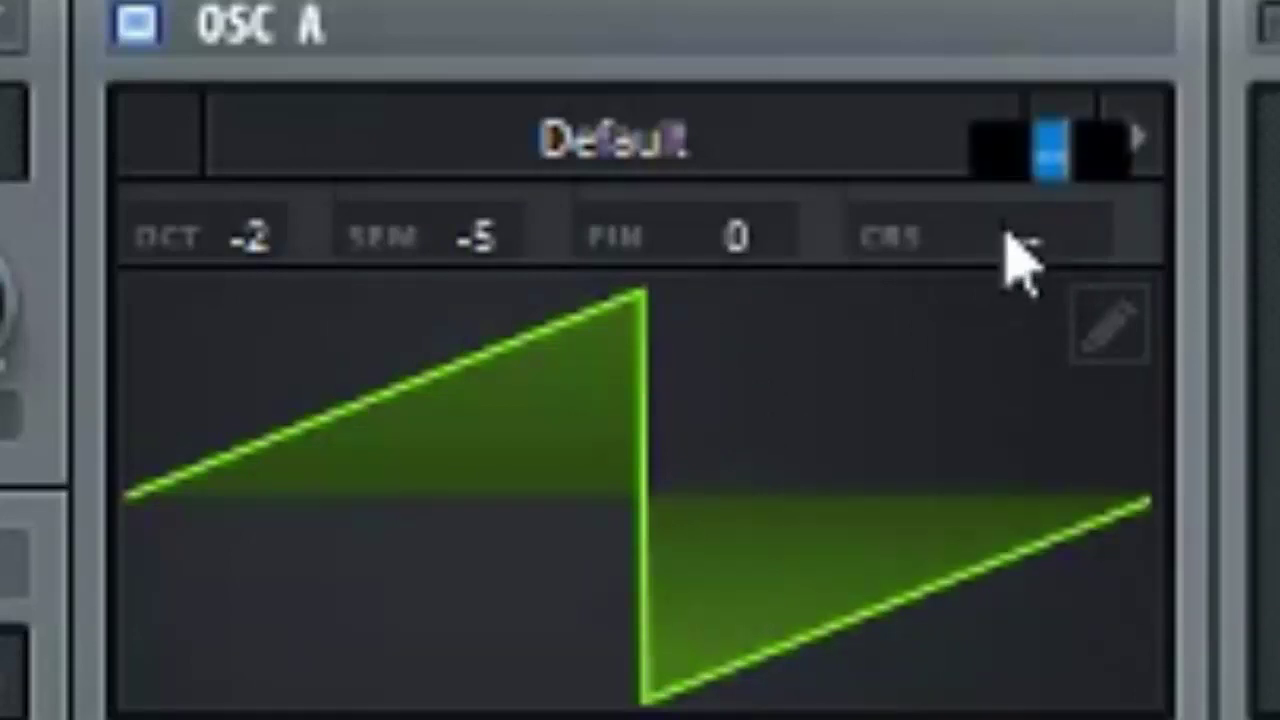
type("11")
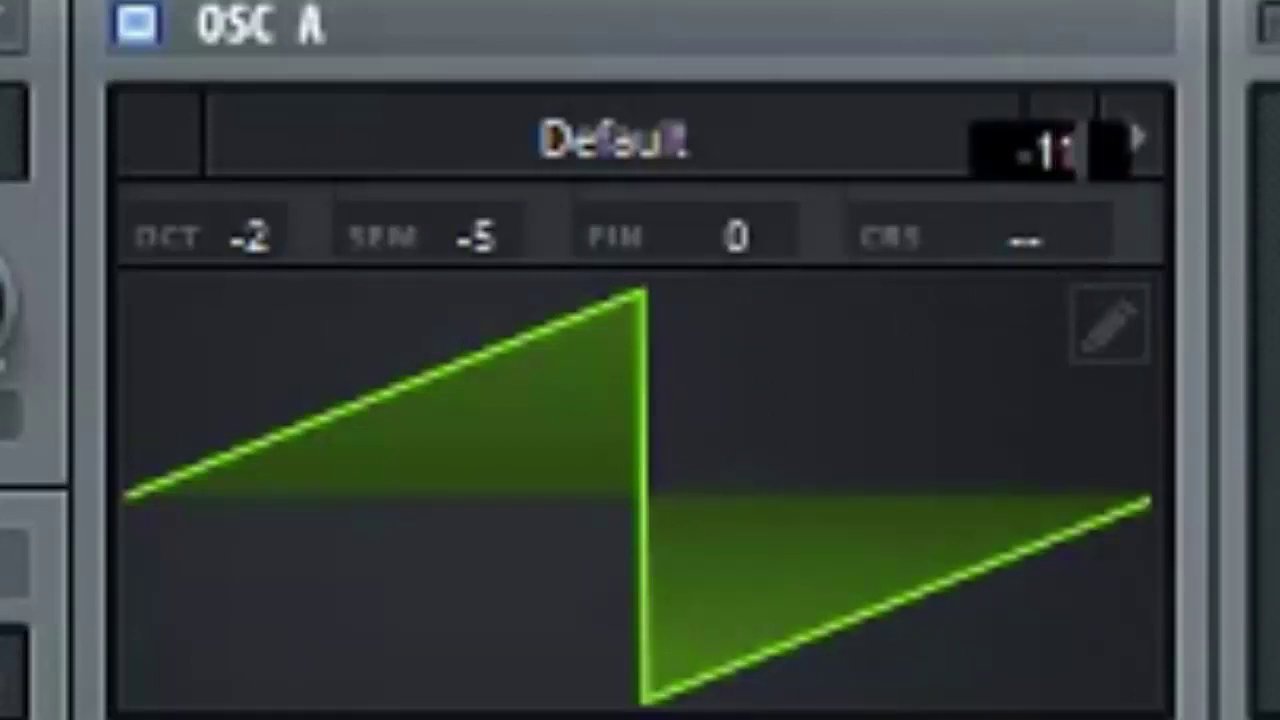
type(".37")
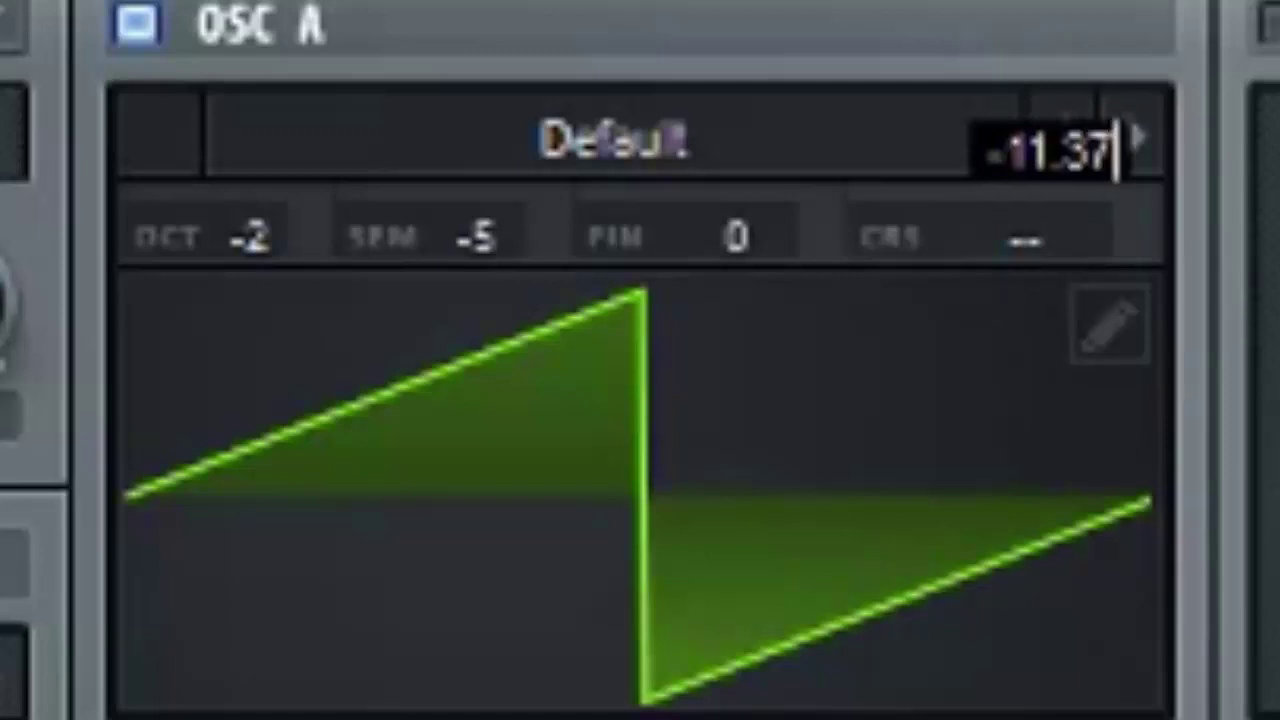
key("Return")
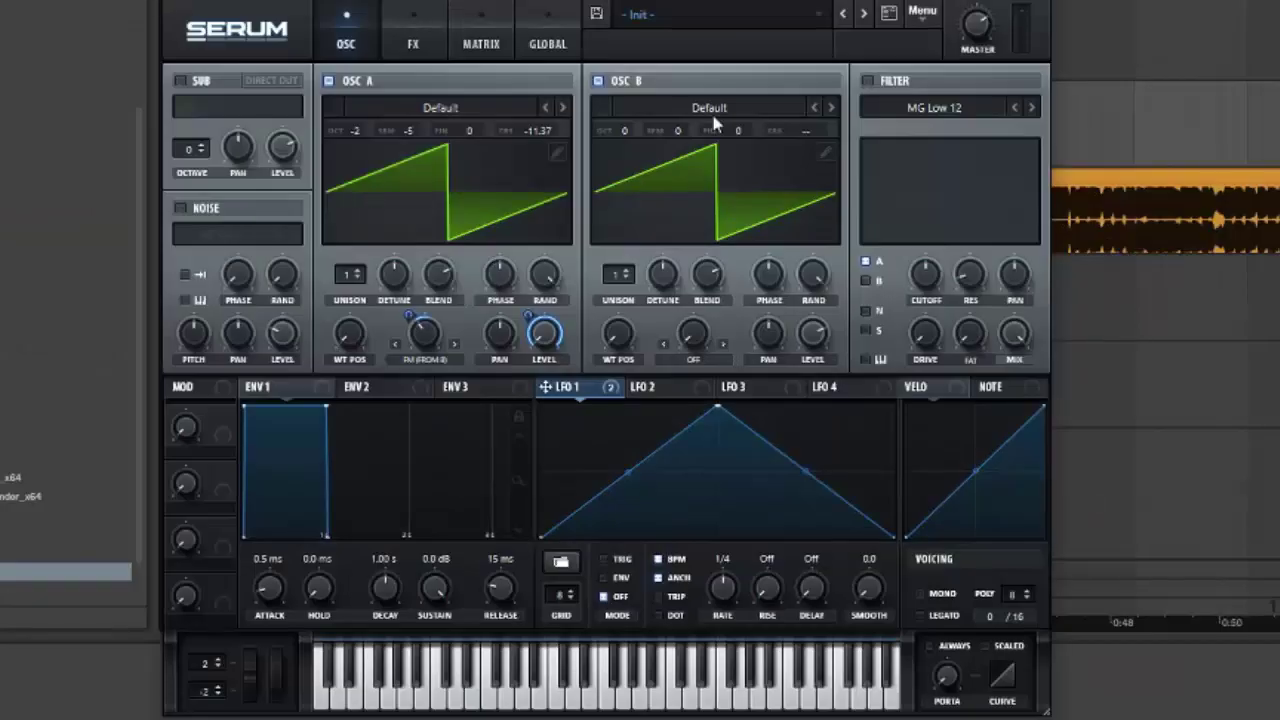
- Load a Basic Shapes saw into oscillator B with sync warp modulated by LFO 1
left_click(712, 112)
mouse_move(712, 140)
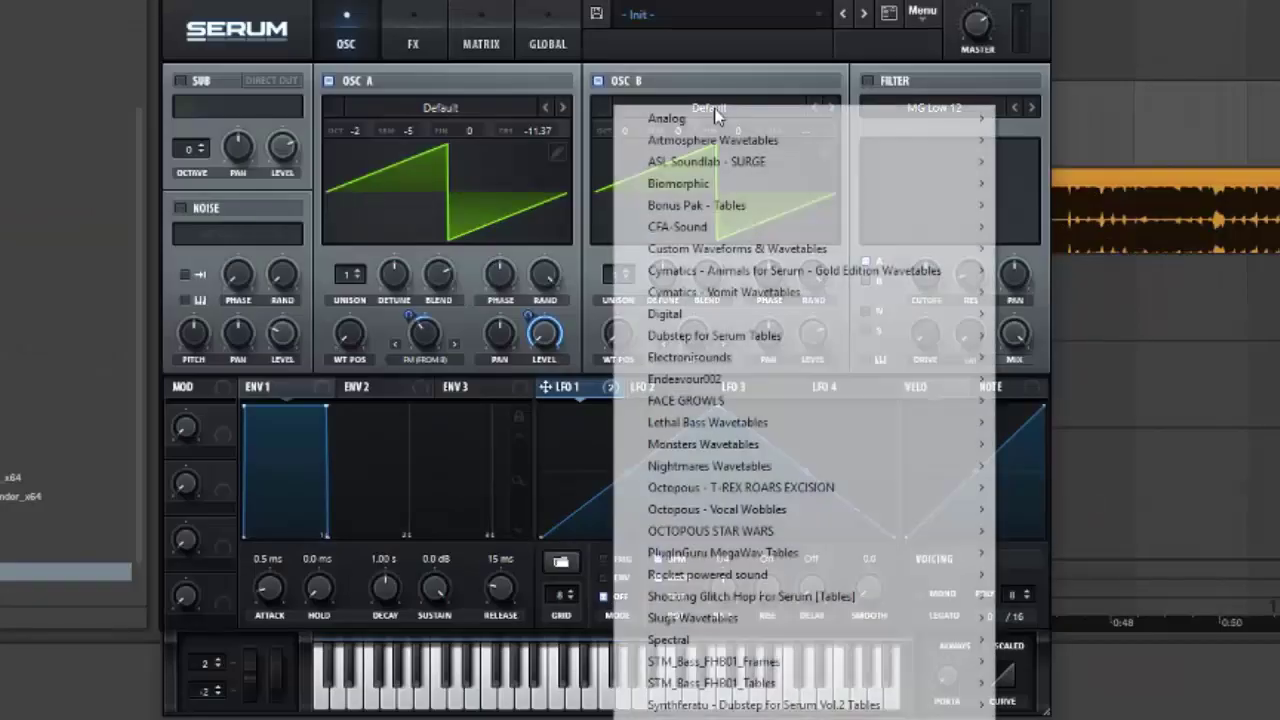
left_click(1040, 211)
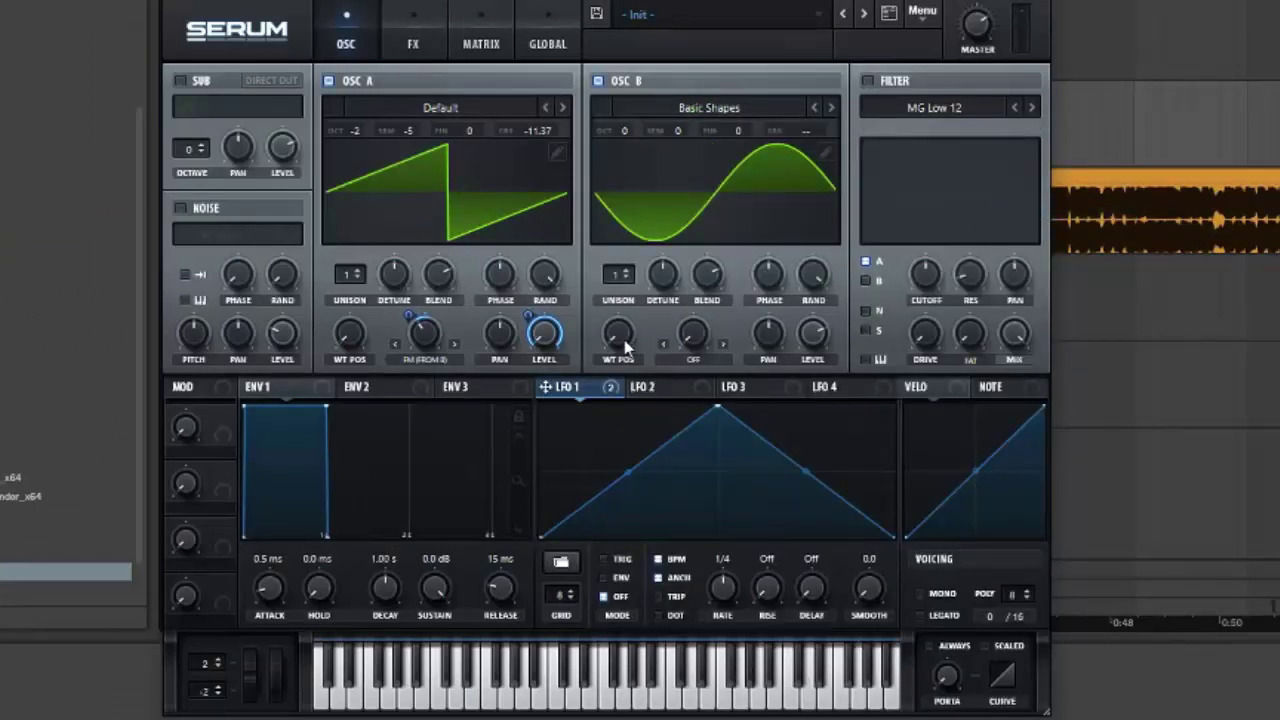
left_click_drag(622, 338, 621, 305)
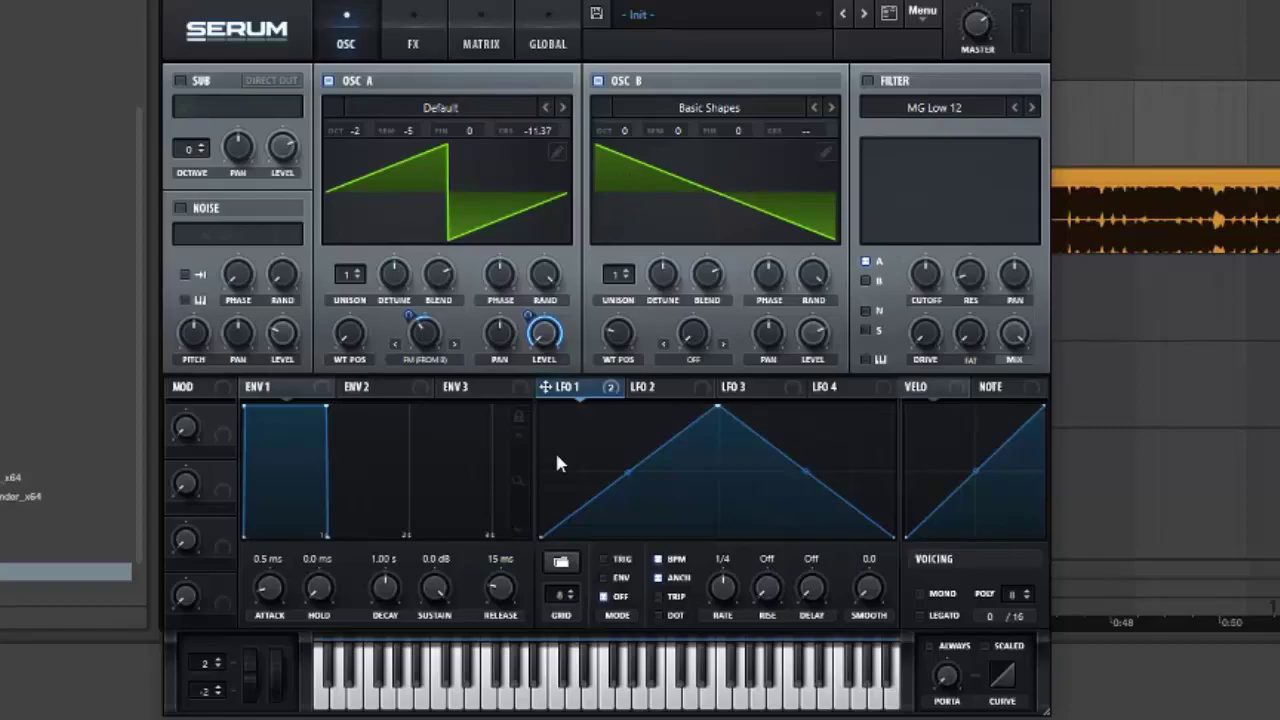
left_click(708, 358)
left_click(706, 0)
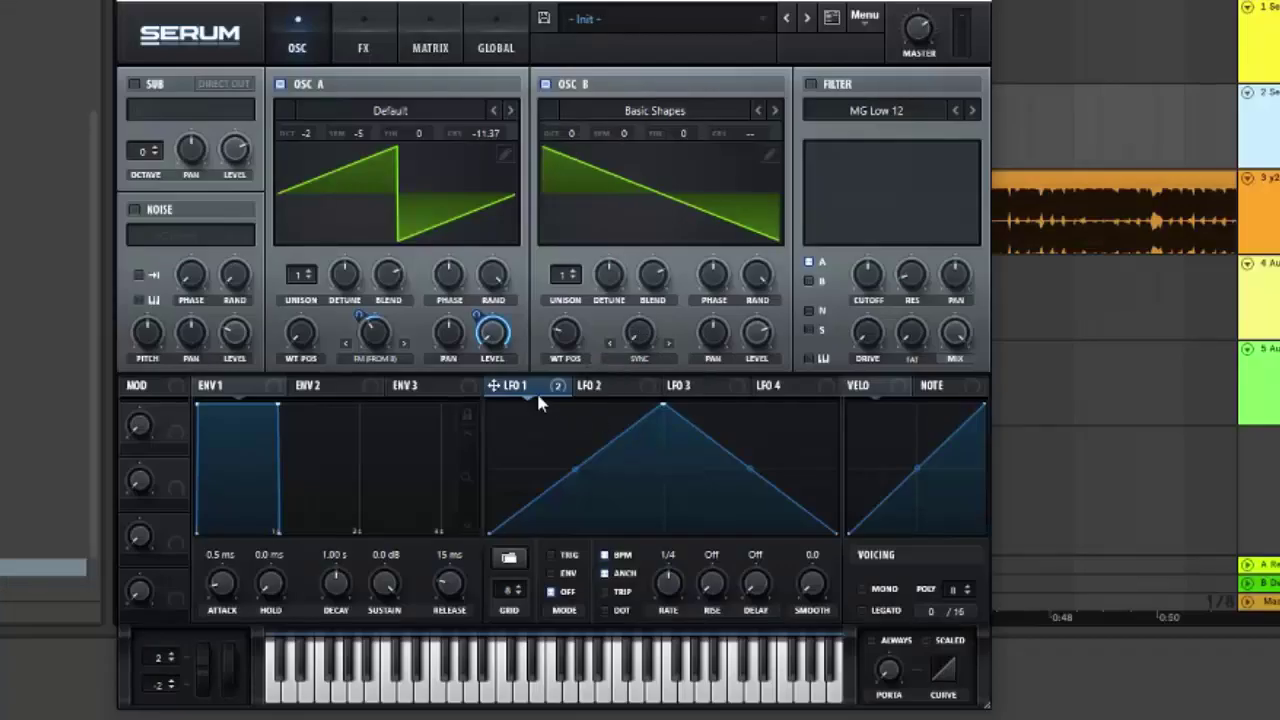
left_click_drag(527, 395, 648, 342)
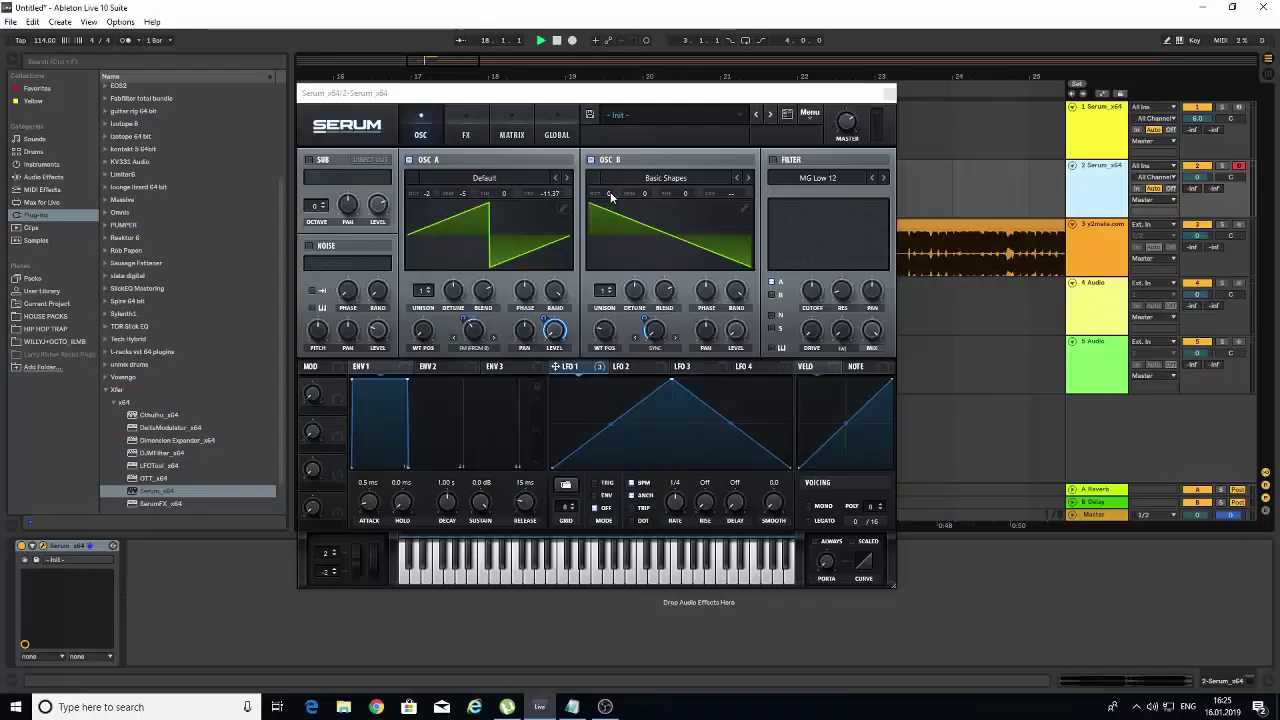
- Drop oscillator B to octave -2 and semitone -5
left_click_drag(611, 197, 612, 213)
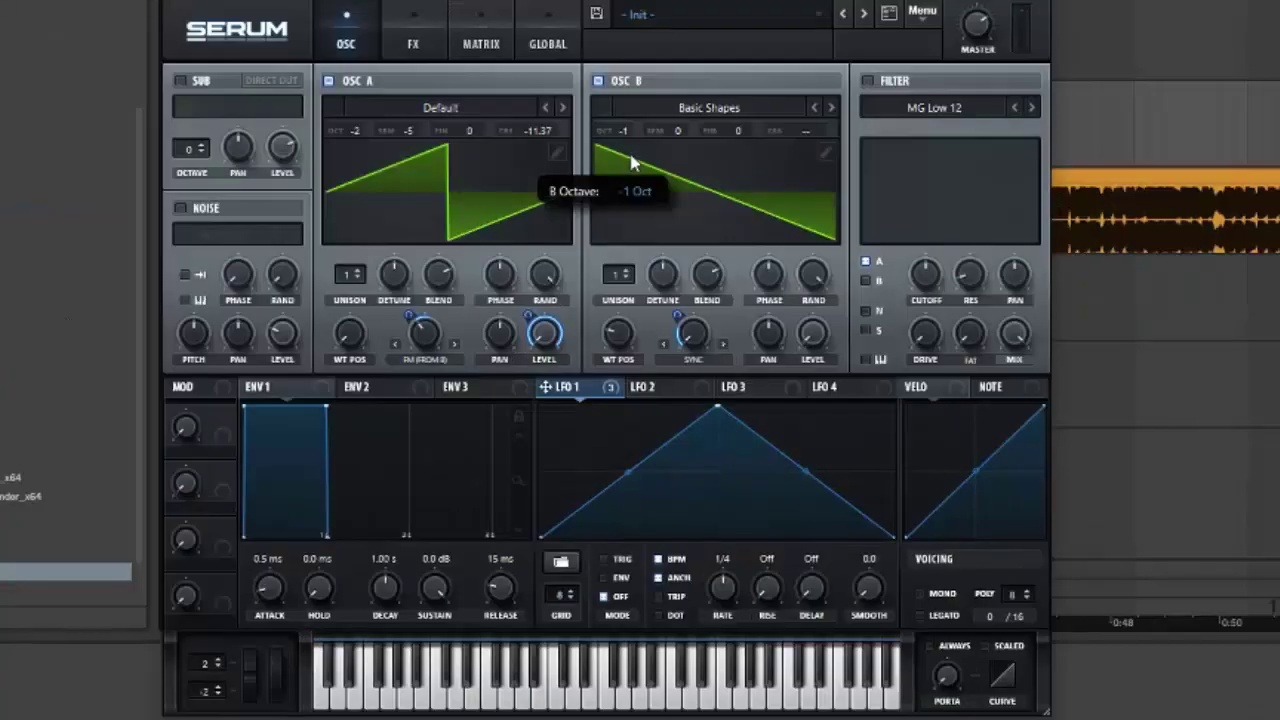
left_click_drag(630, 160, 626, 179)
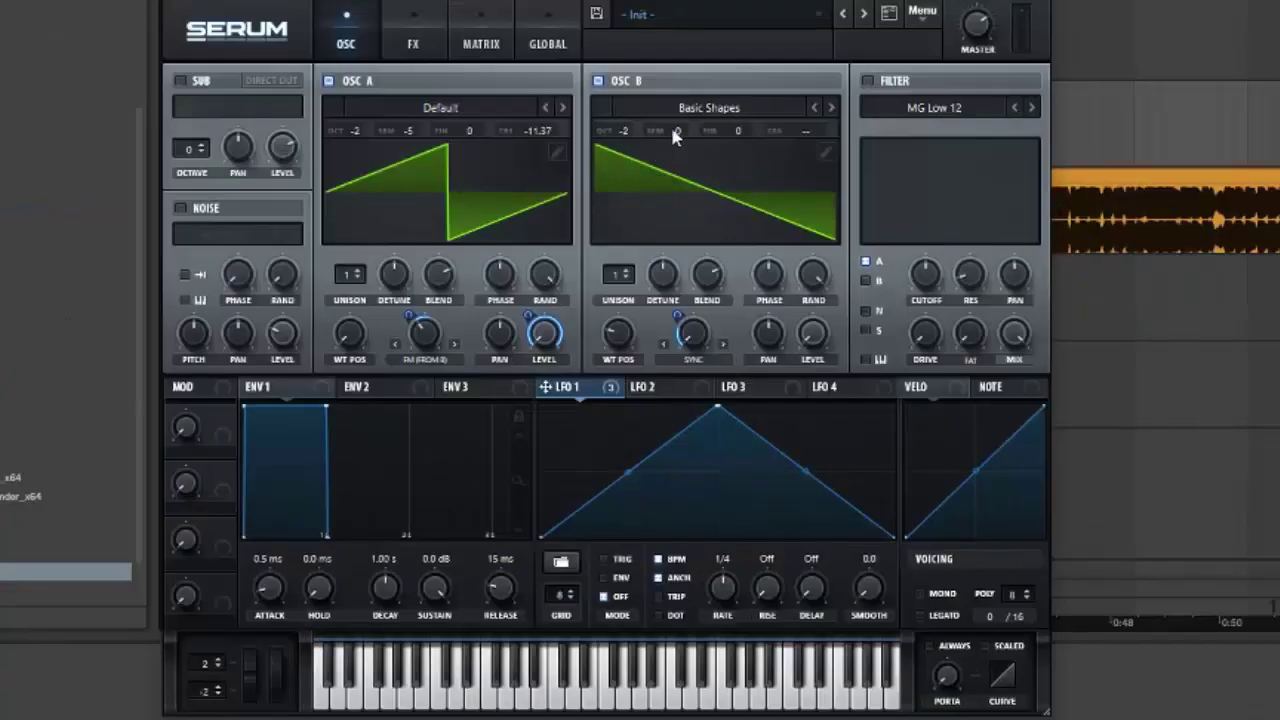
left_click_drag(674, 132, 680, 222)
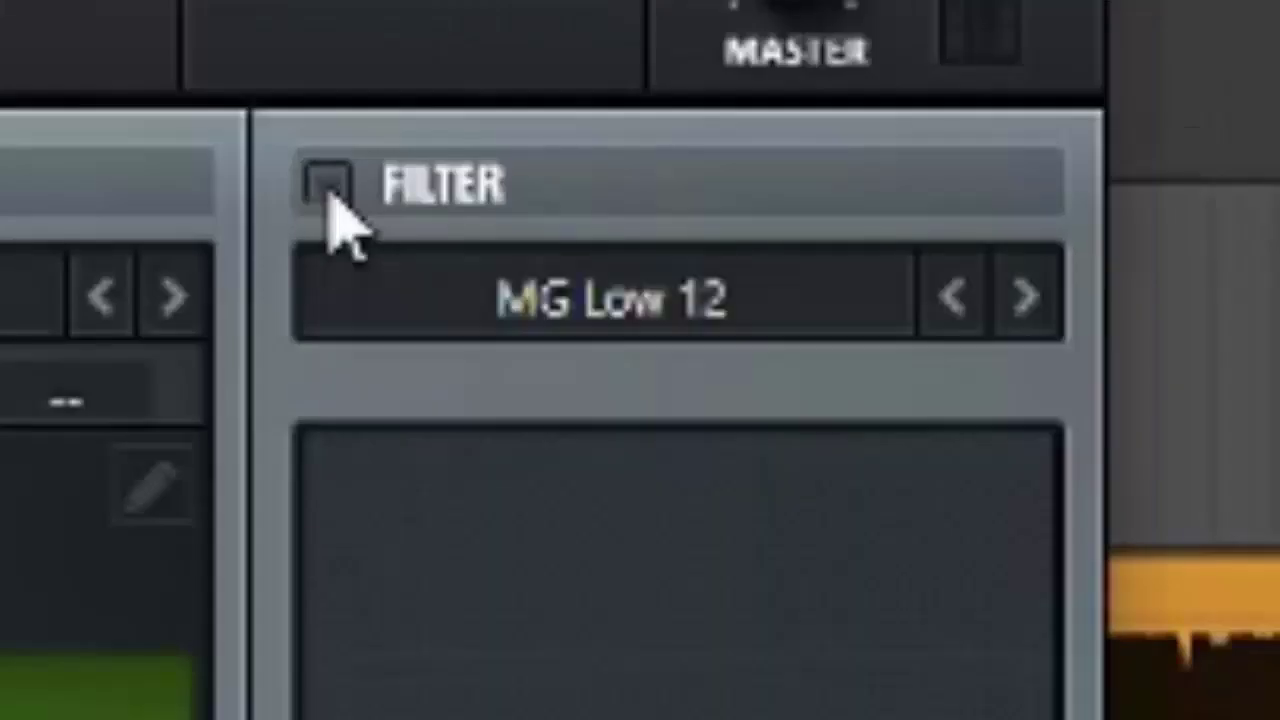
- Enable the filter, choose the Multi BN 12 type and turn the cutoff down
left_click(330, 190)
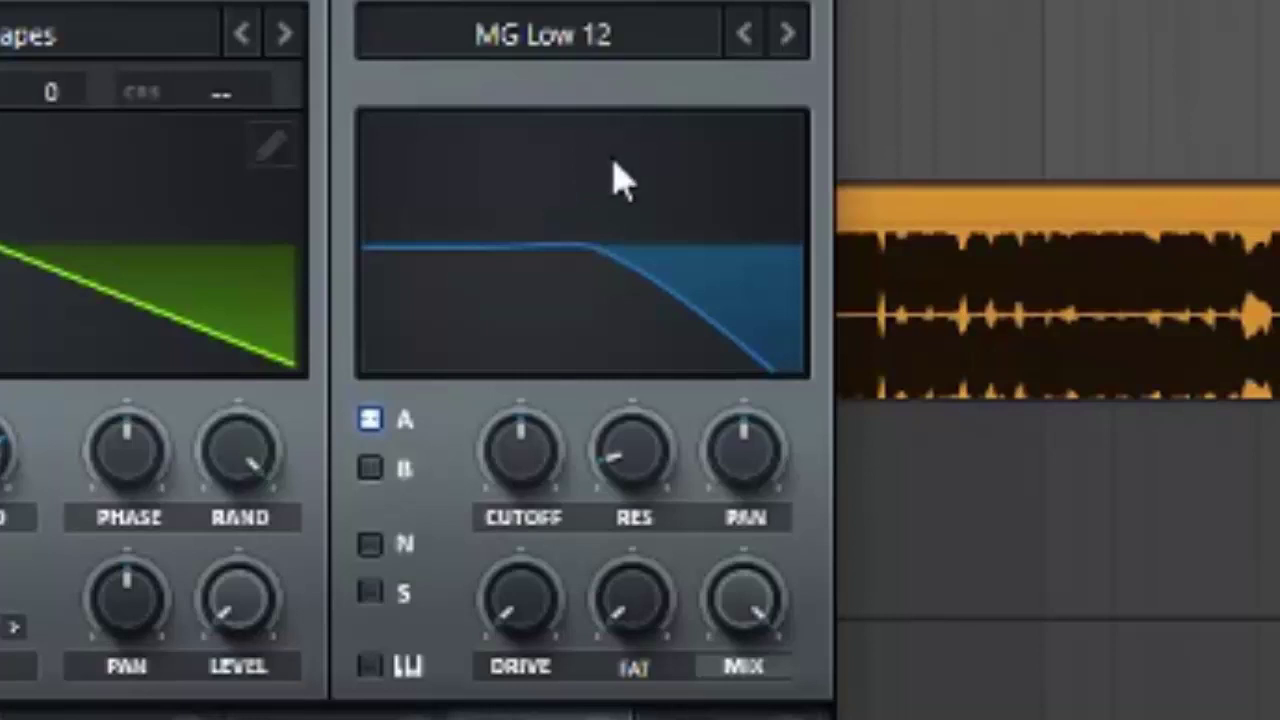
left_click(585, 45)
mouse_move(520, 145)
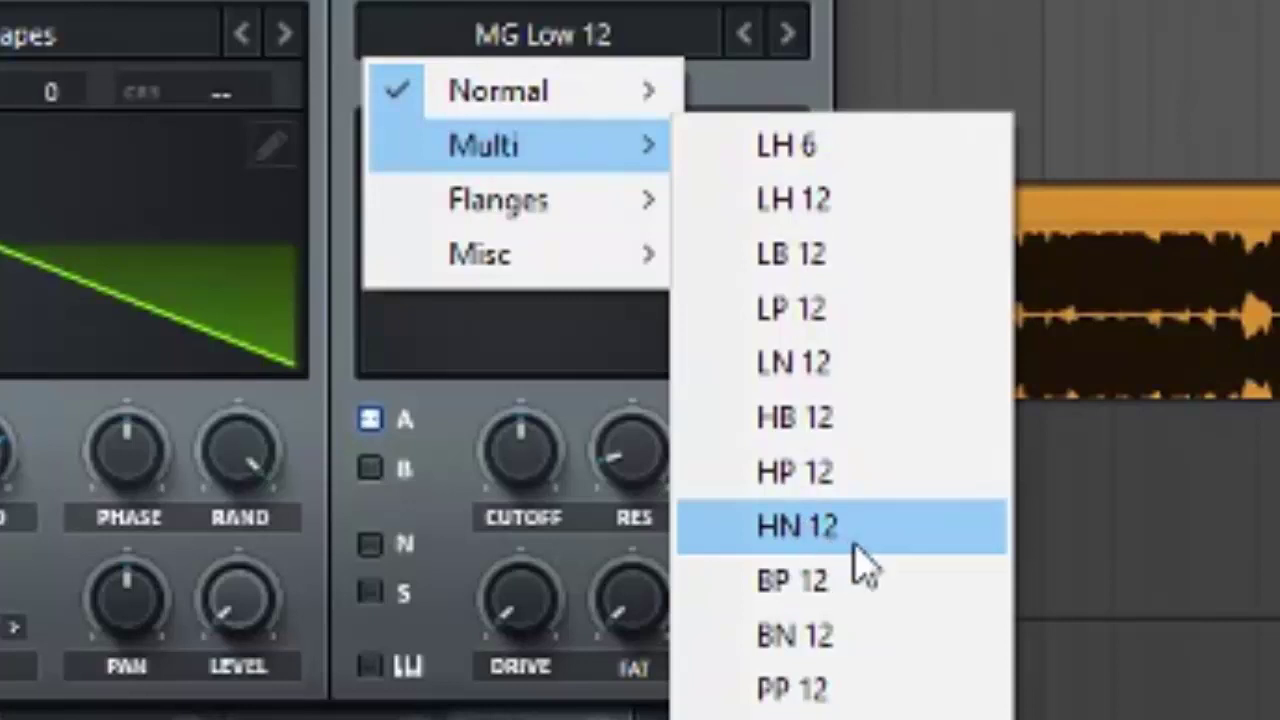
left_click(800, 634)
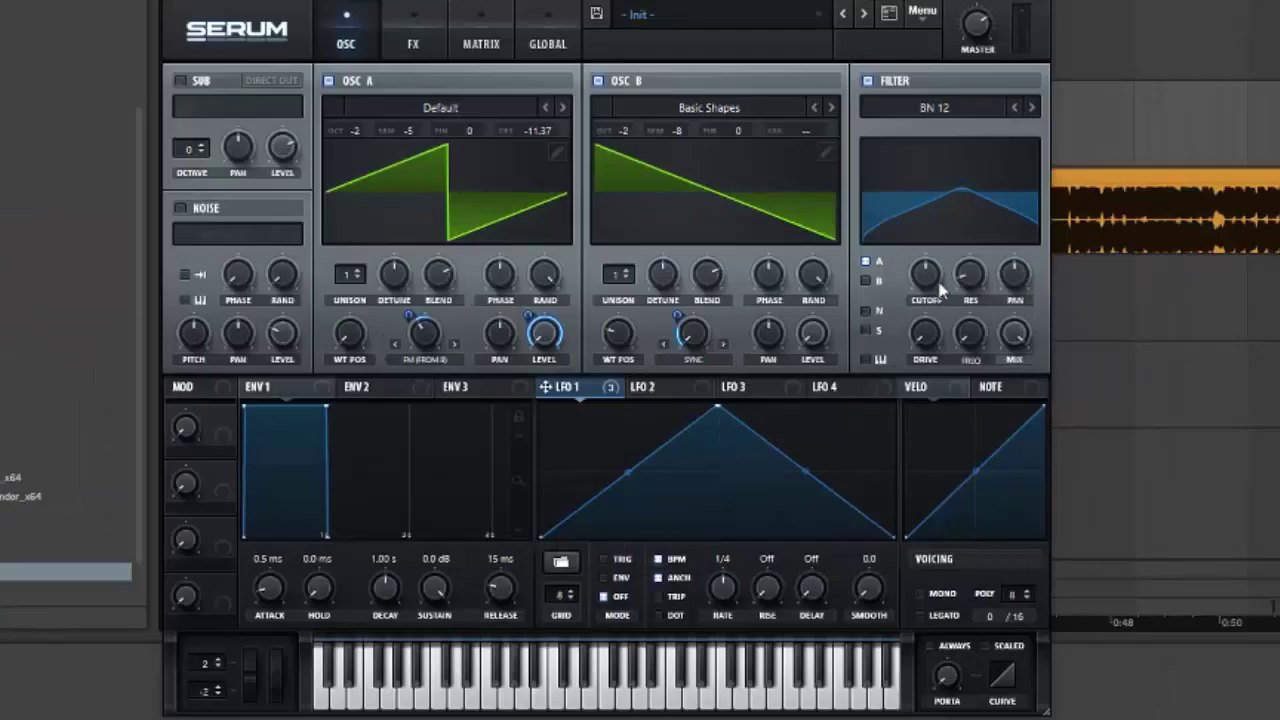
left_click_drag(940, 288, 897, 441)
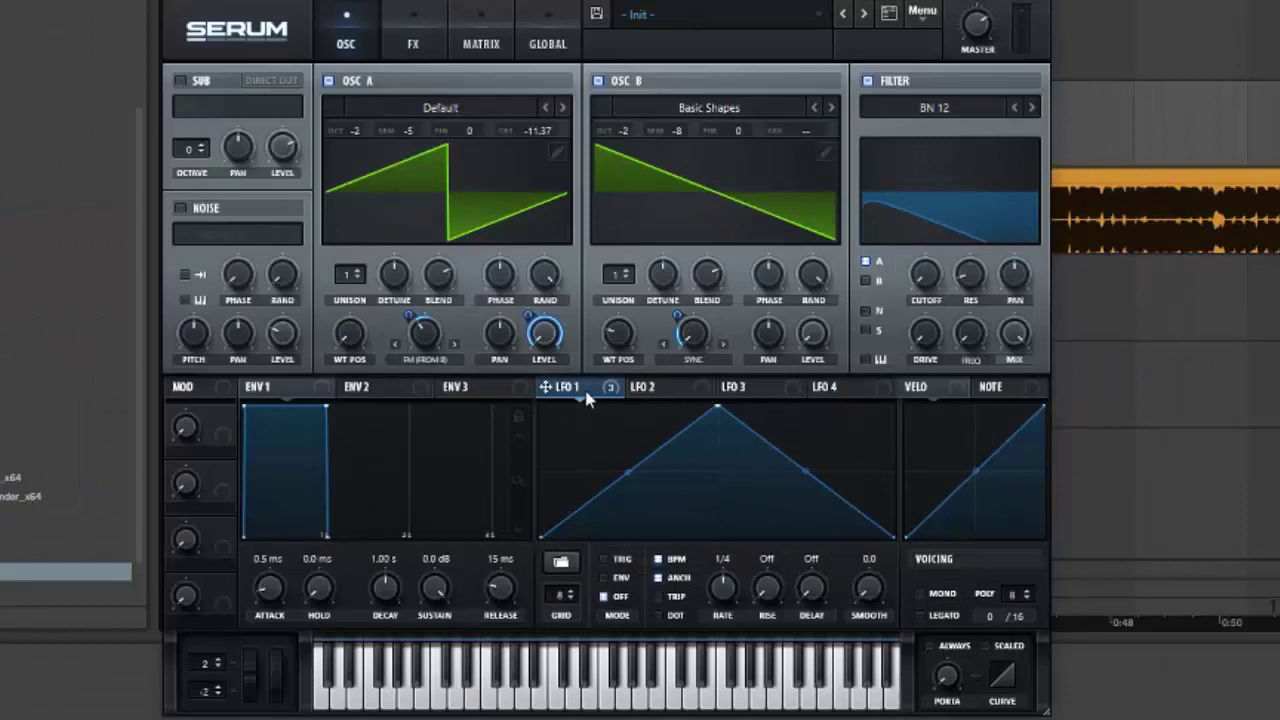
- Assign LFO 1 to filter cutoff, resonance and frequency, setting each modulation depth
left_click_drag(587, 398, 944, 315)
left_click_drag(906, 262, 904, 266)
mouse_move(545, 386)
left_mouse_down()
mouse_move(960, 262)
mouse_move(953, 350)
mouse_move(929, 325)
mouse_move(1022, 142)
left_mouse_up()
right_click(960, 265)
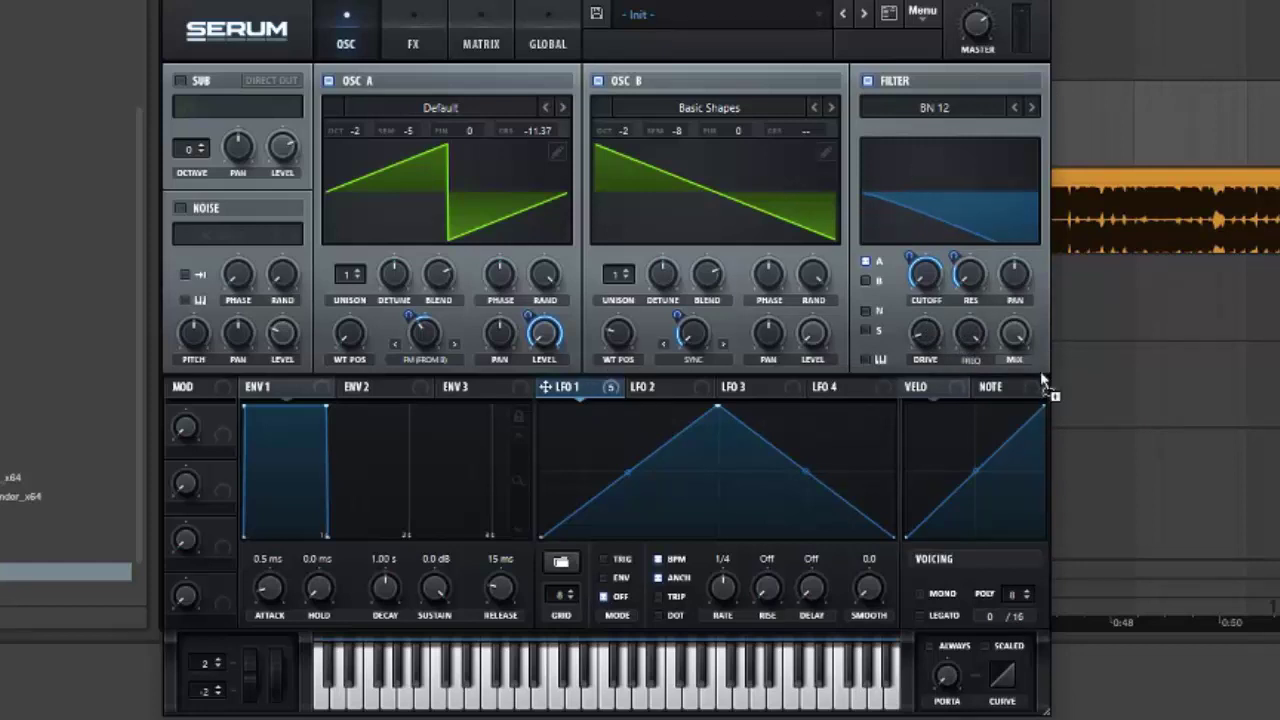
left_click_drag(1040, 380, 955, 340)
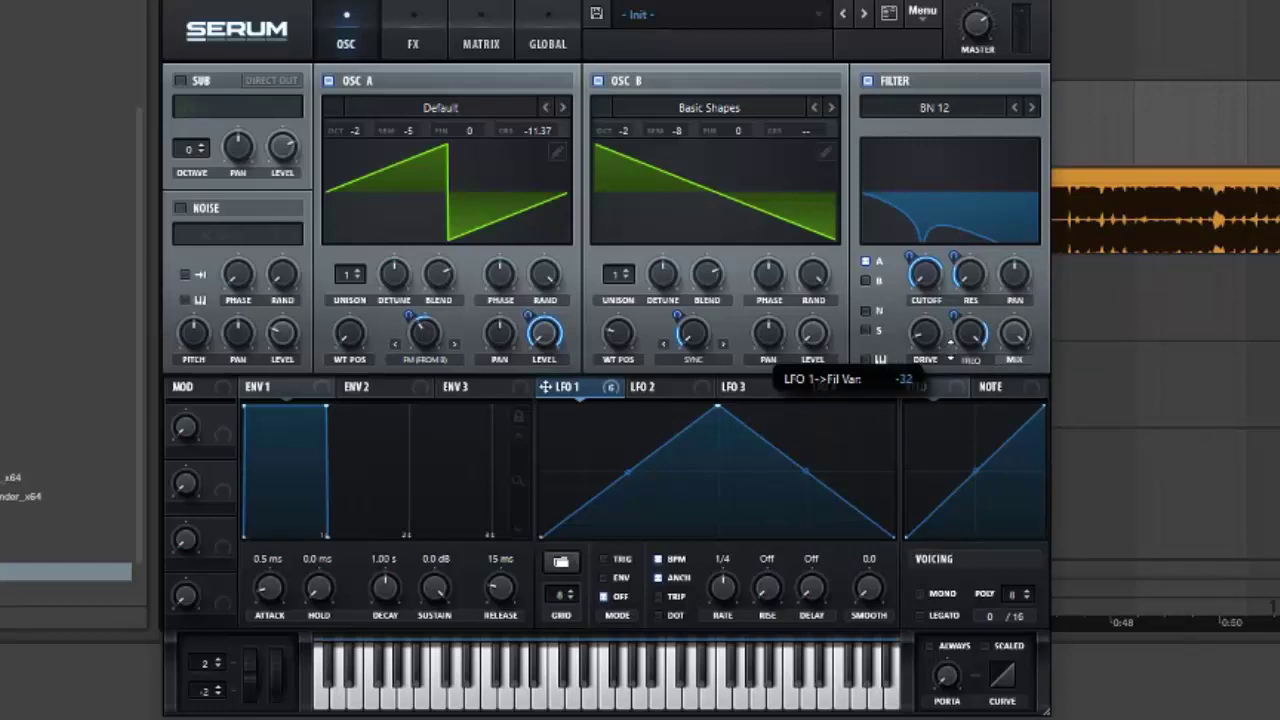
left_click_drag(951, 357, 951, 320)
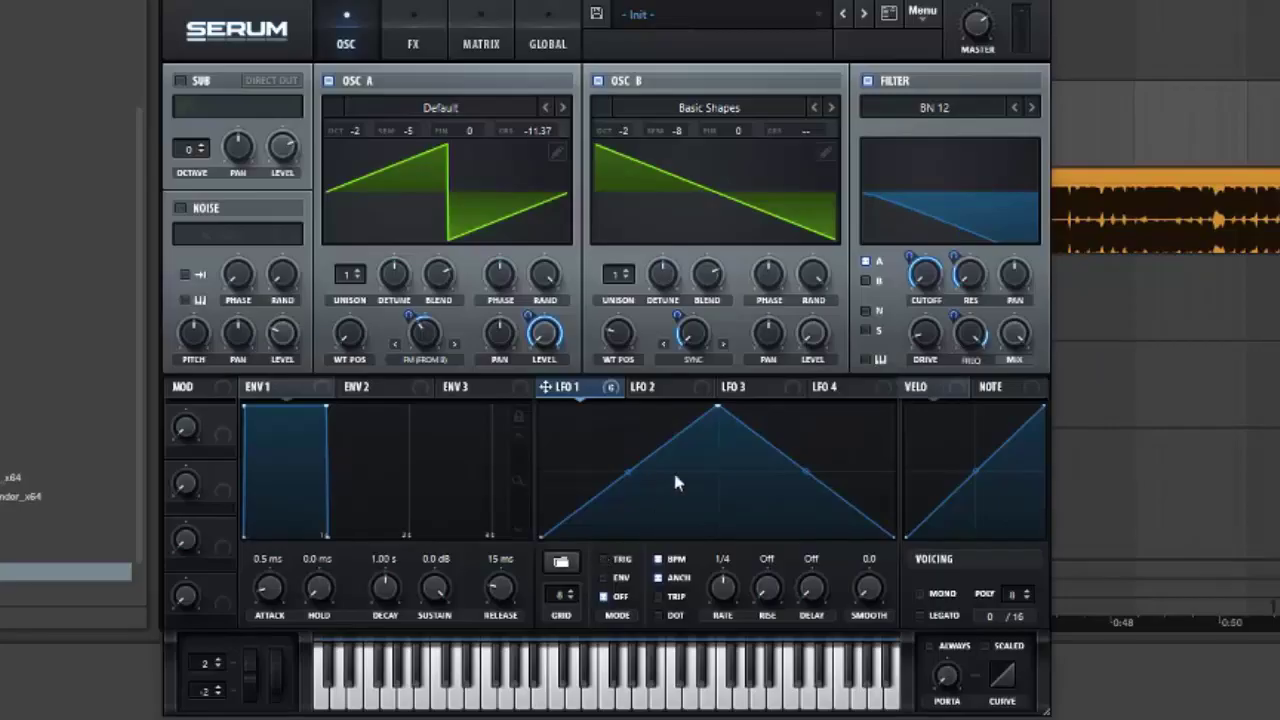
- Reshape LFO 1 into a sharp-attack, curved-decay spike running in ENV mode
mouse_move(722, 412)
left_mouse_down()
mouse_move(569, 393)
mouse_move(575, 402)
left_mouse_up()
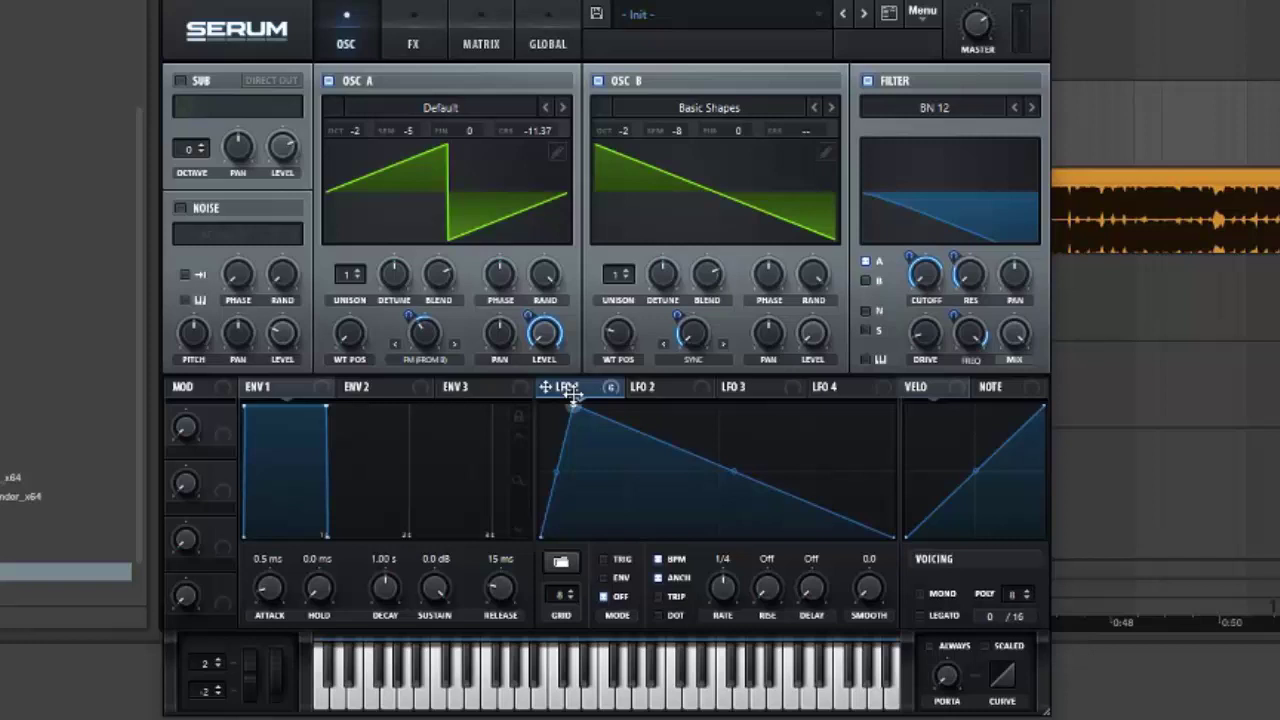
left_click_drag(698, 462, 718, 534)
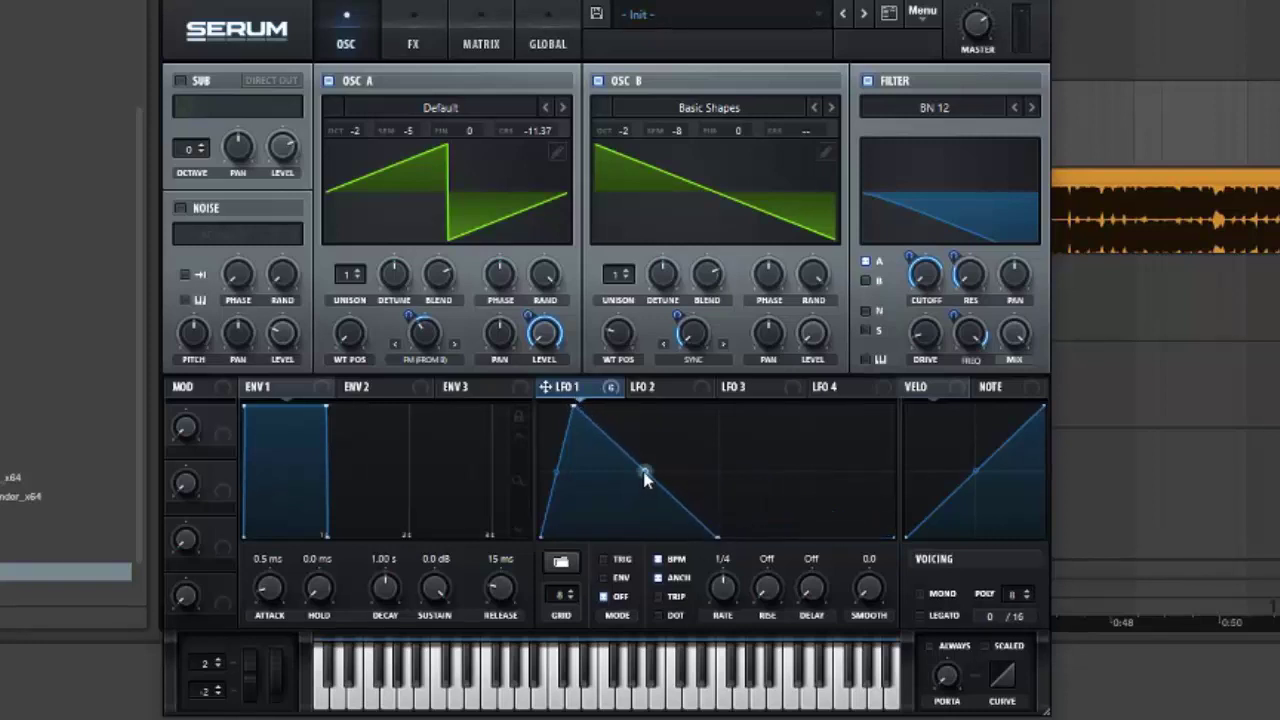
left_click_drag(645, 474, 643, 490)
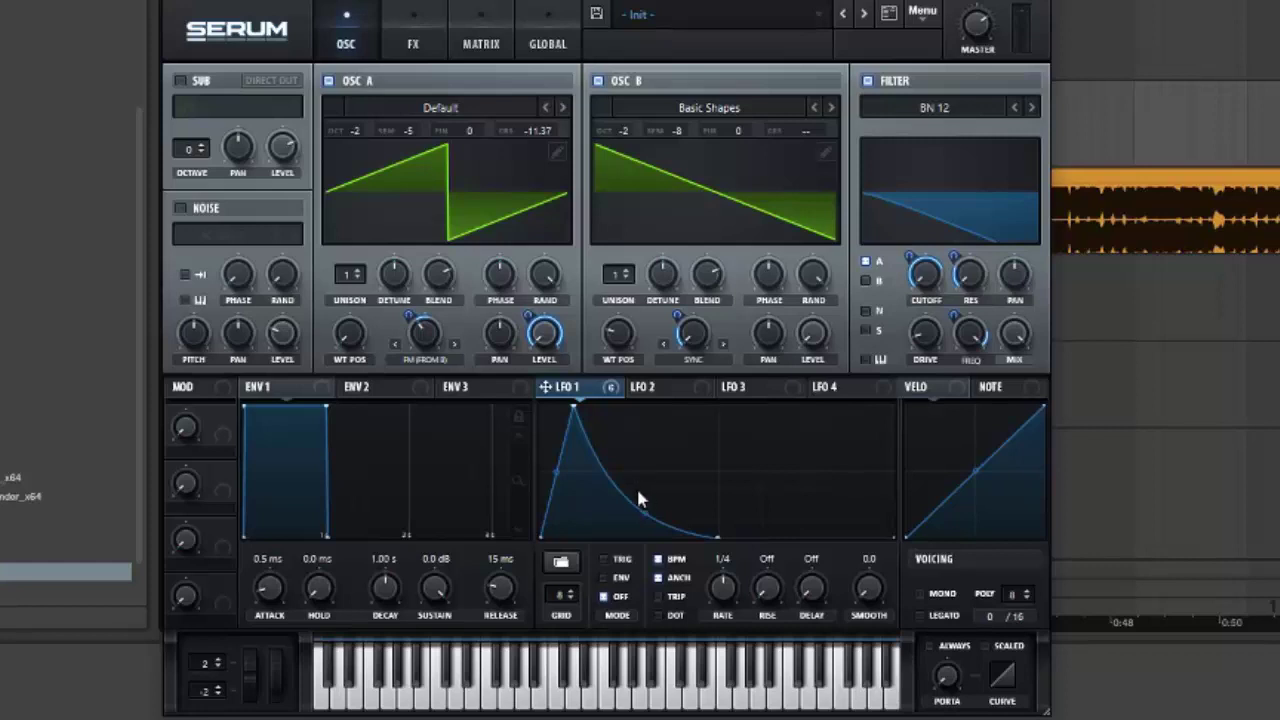
left_click_drag(553, 474, 559, 504)
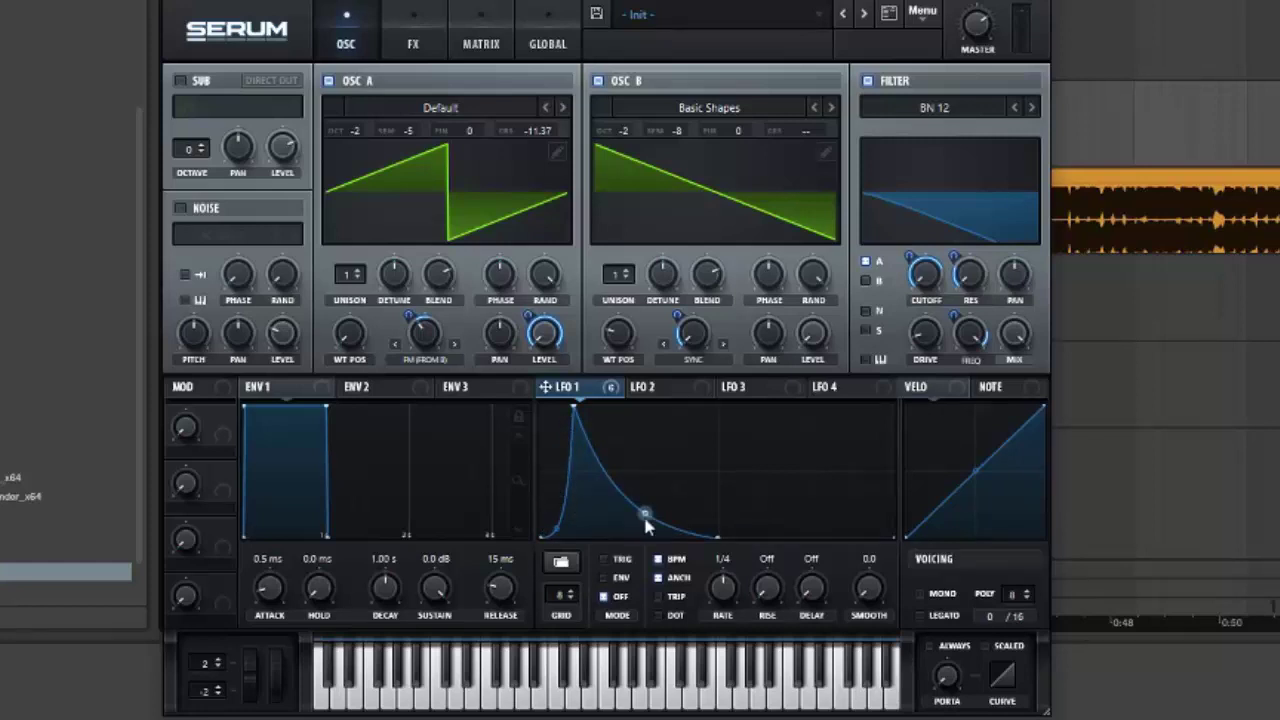
left_click_drag(557, 527, 557, 531)
left_click_drag(641, 520, 641, 516)
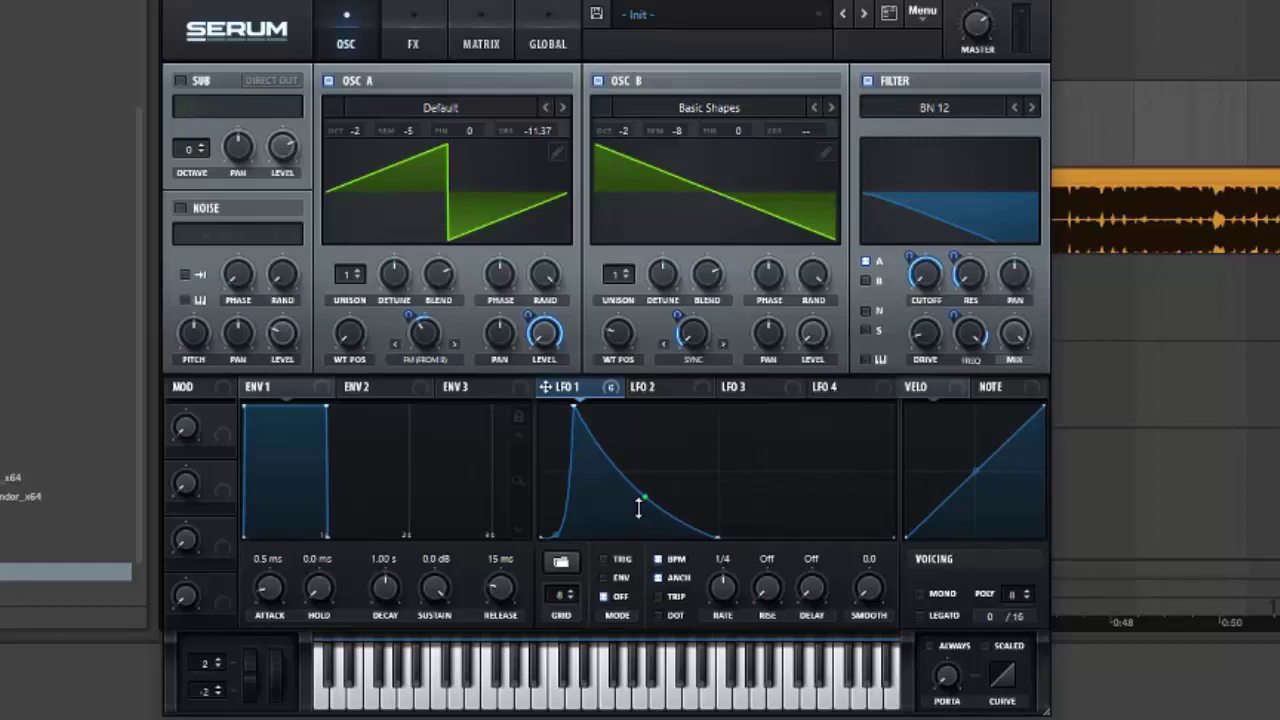
left_click(605, 578)
- Turn on Hyper/Dimension in the FX rack with a lower wet mix
left_click(410, 30)
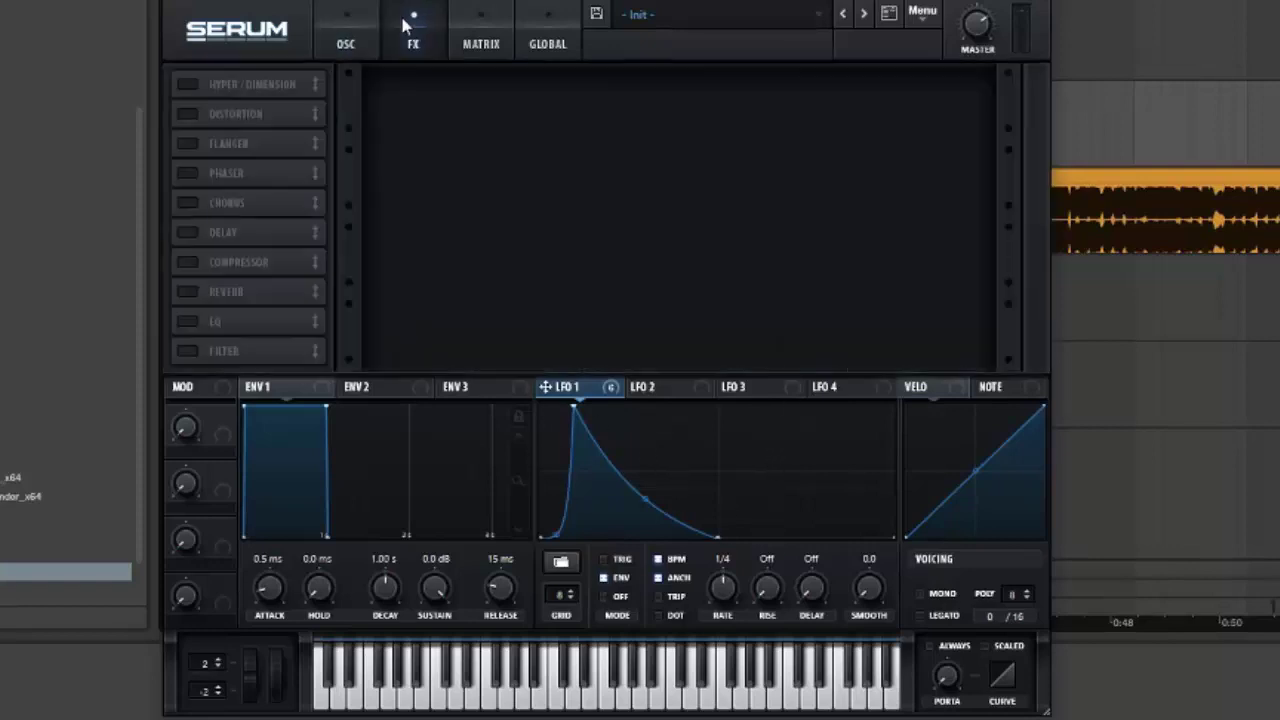
left_click(186, 86)
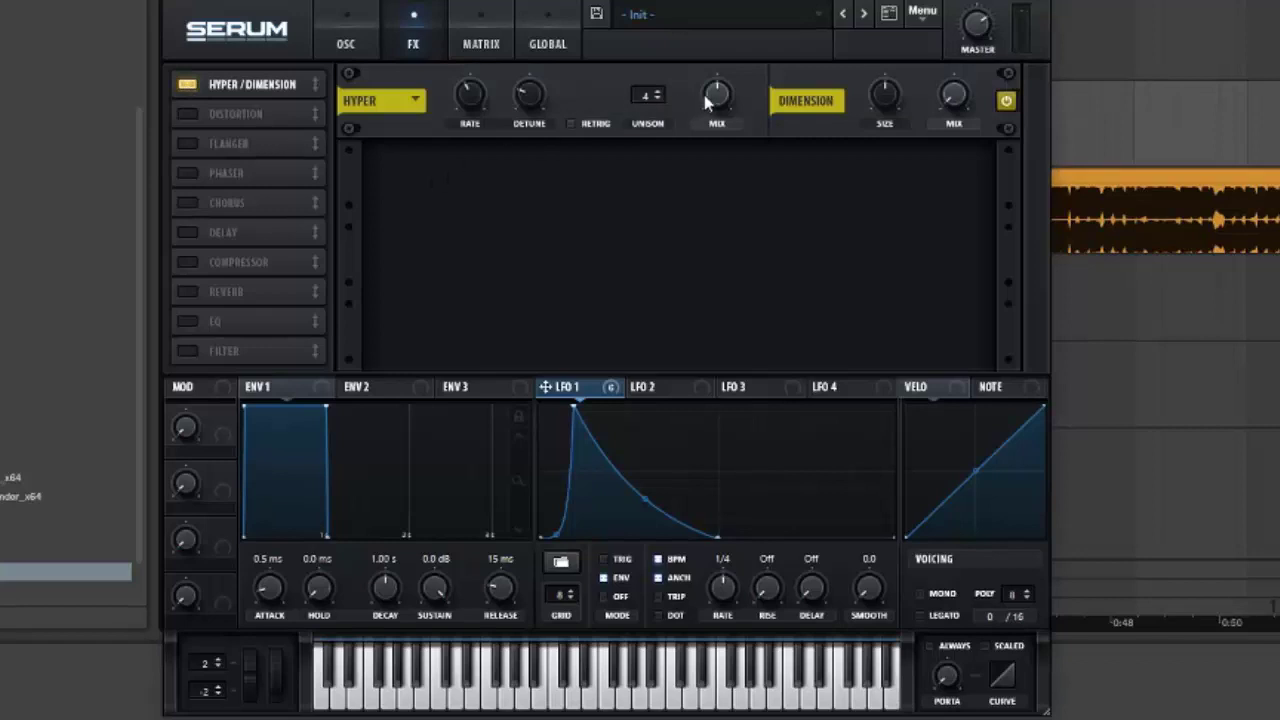
left_click_drag(704, 95, 697, 152)
- Add a Diode 2 distortion with drive near 35% and mix around 90%
left_click(187, 114)
left_click(517, 177)
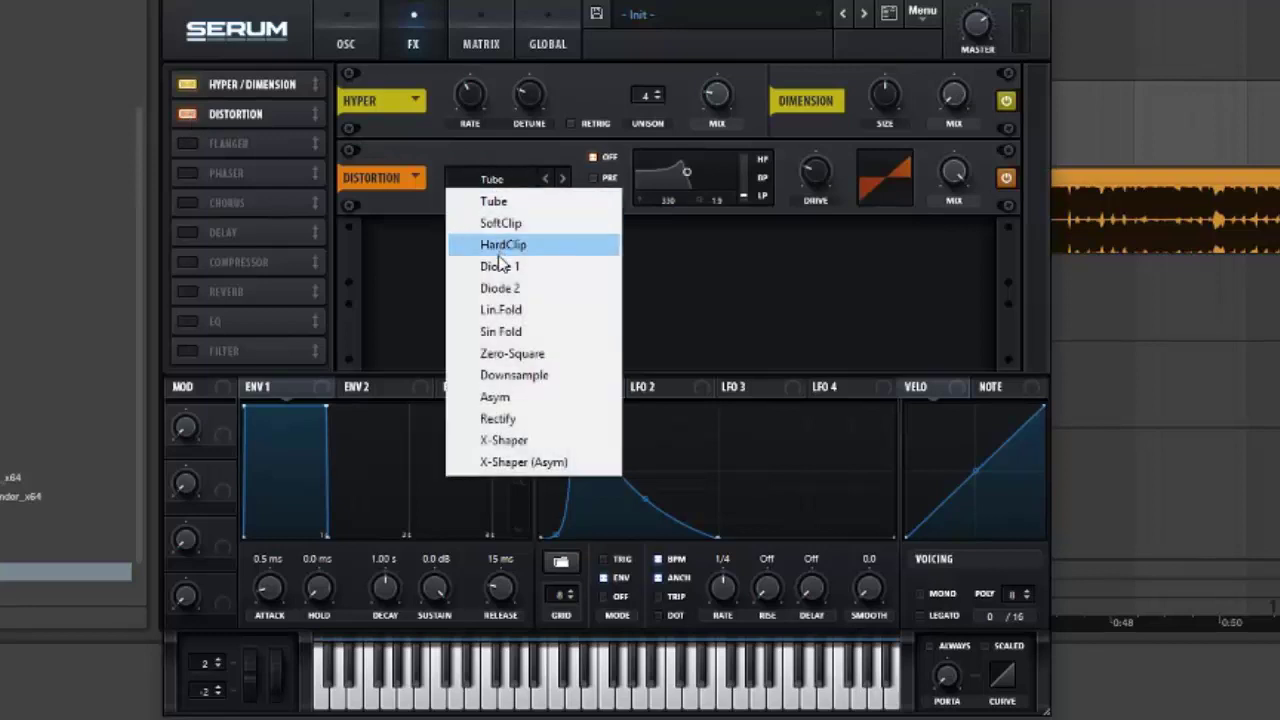
left_click(493, 288)
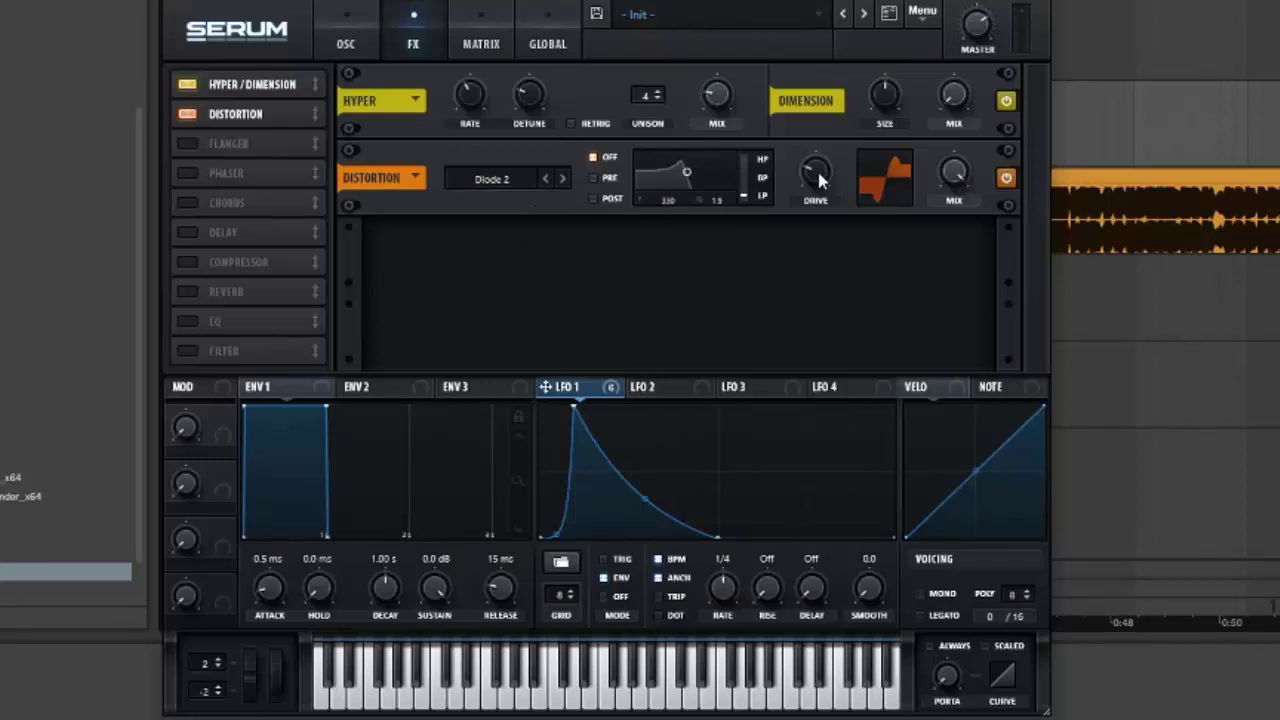
mouse_move(815, 172)
left_click_drag(817, 178, 817, 158)
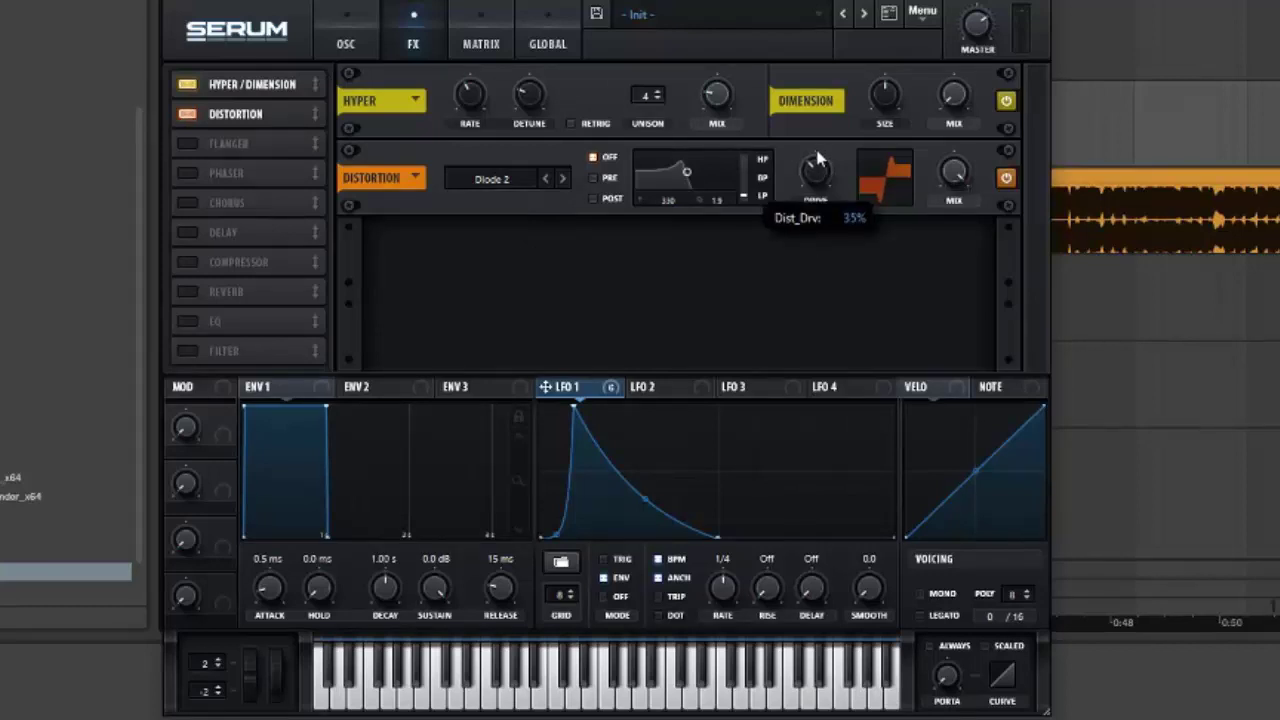
left_click_drag(957, 176, 953, 200)
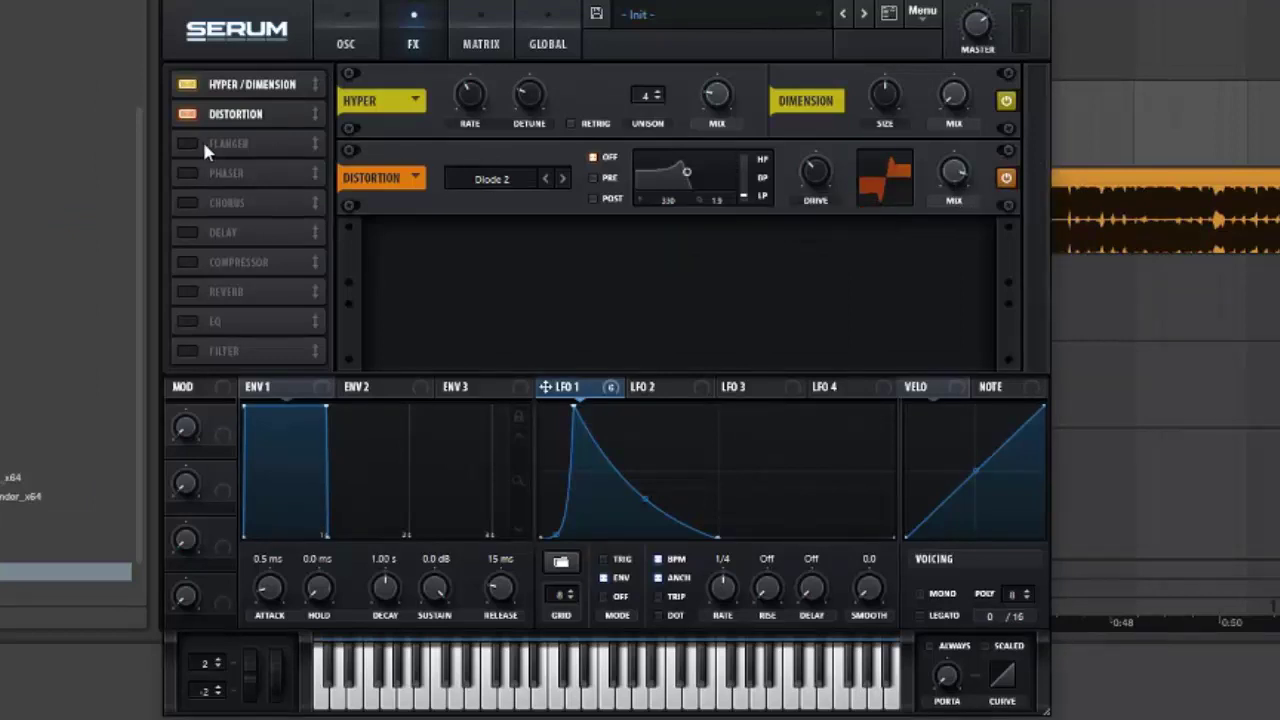
- Enable the Phaser at 458 Hz, 80% feedback, 235° phase and 74% mix
left_click(188, 175)
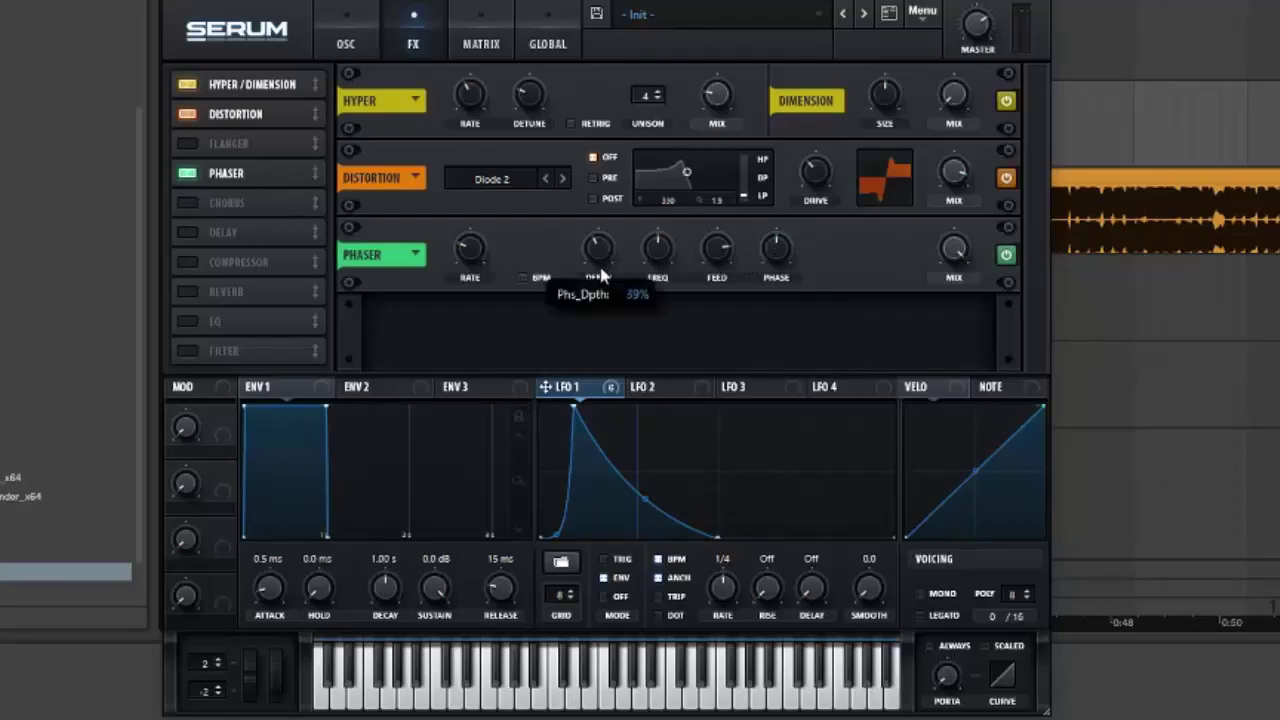
left_click(660, 258)
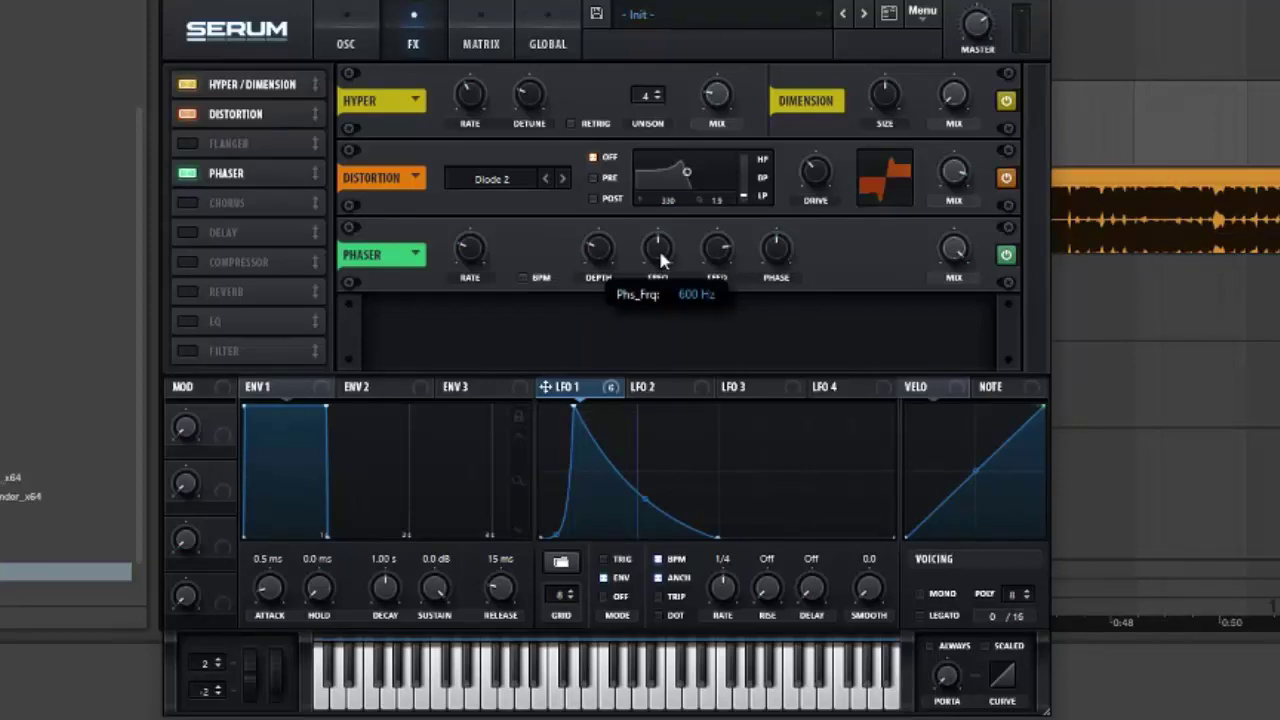
left_click_drag(660, 258, 657, 265)
mouse_move(660, 265)
left_mouse_down()
mouse_move(724, 274)
mouse_move(712, 384)
left_mouse_up()
left_click(723, 253)
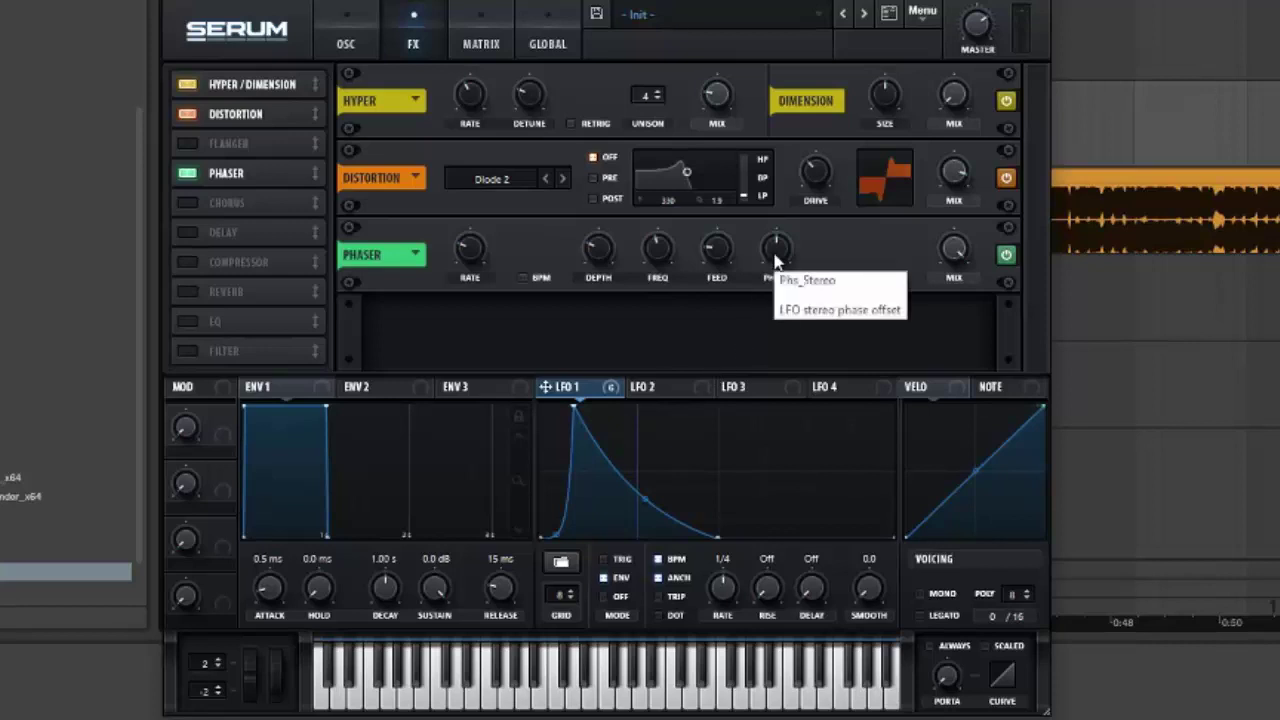
left_click_drag(776, 258, 795, 172)
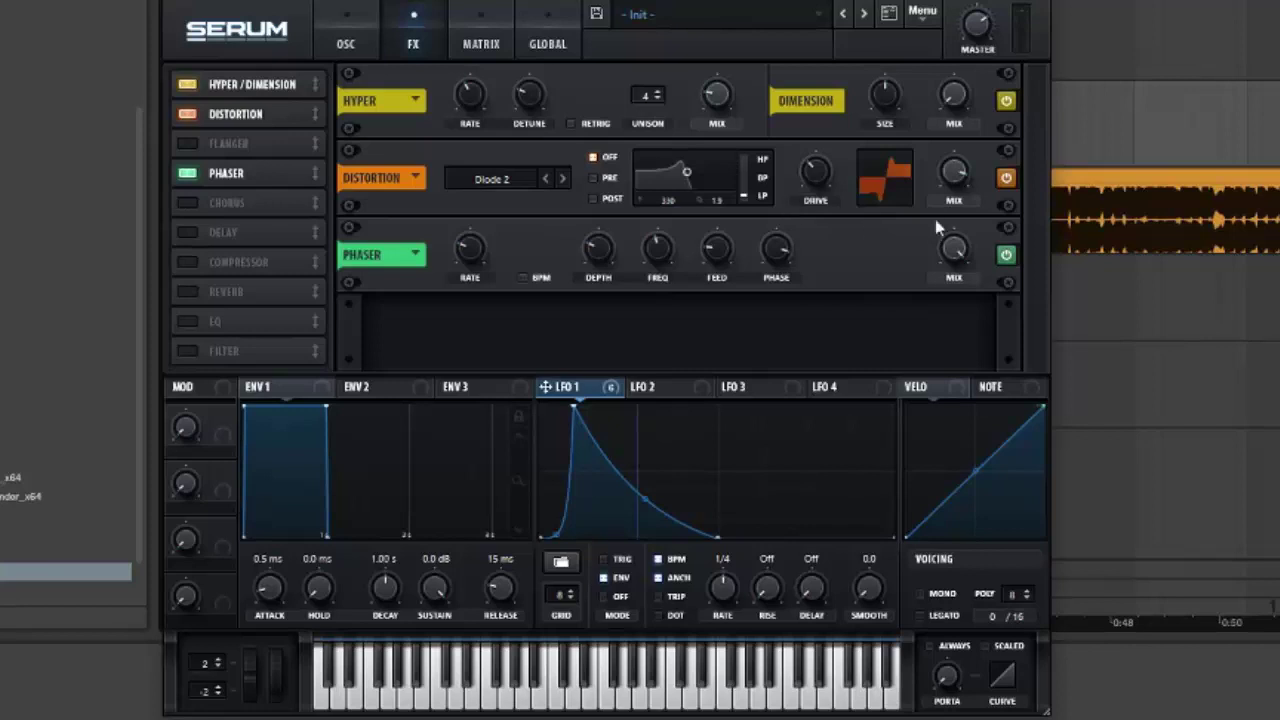
left_click_drag(954, 250, 946, 300)
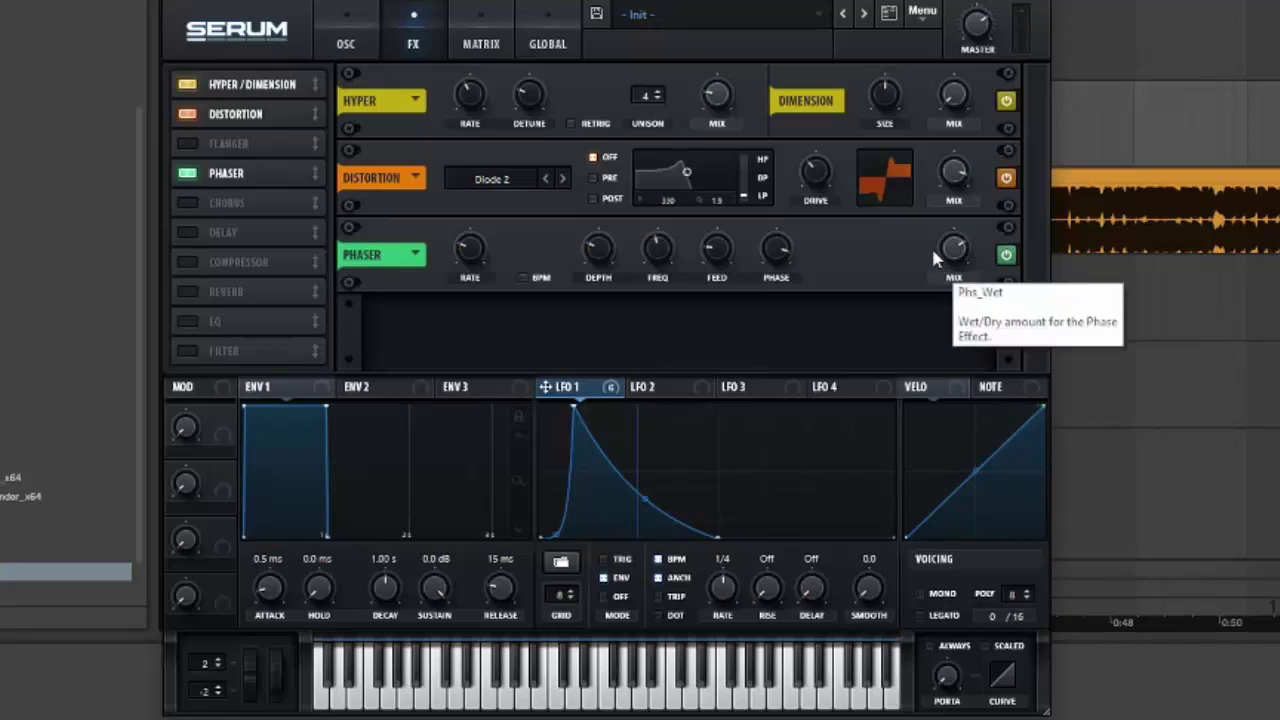
- Turn on the Compressor in multiband mode with a shortened release and 1.0 dB gain
left_click(186, 263)
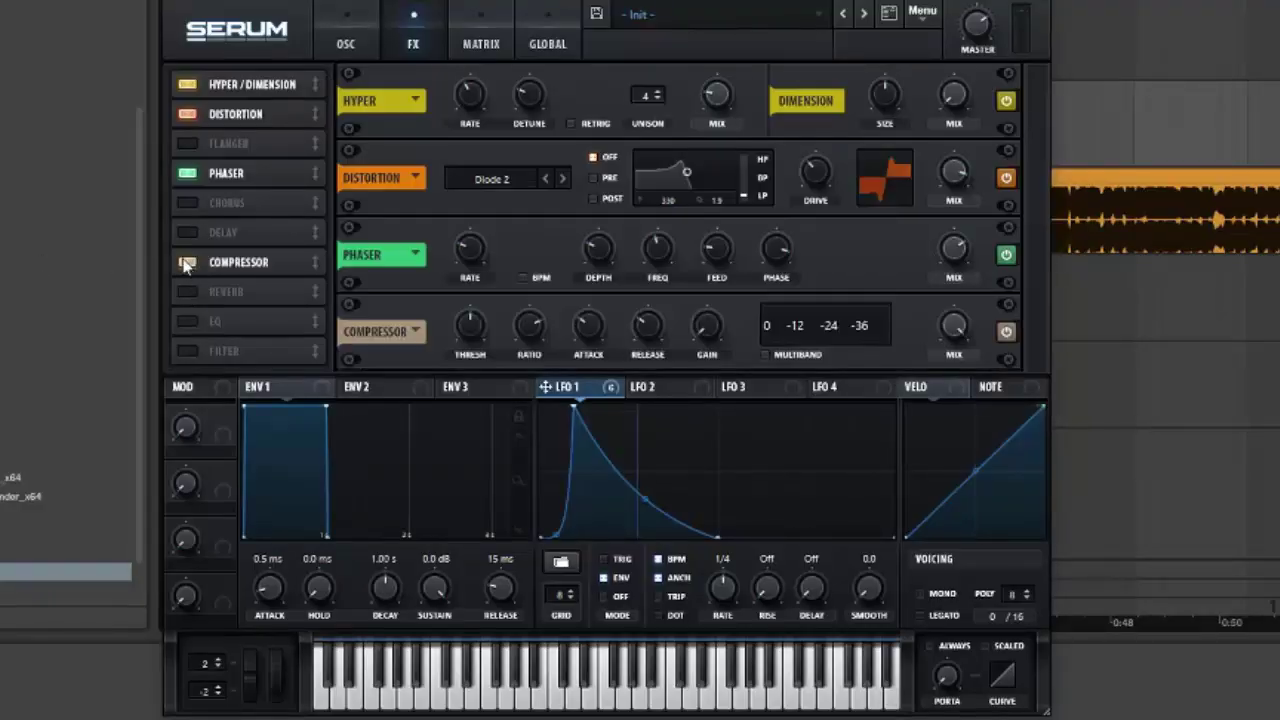
left_click(765, 354)
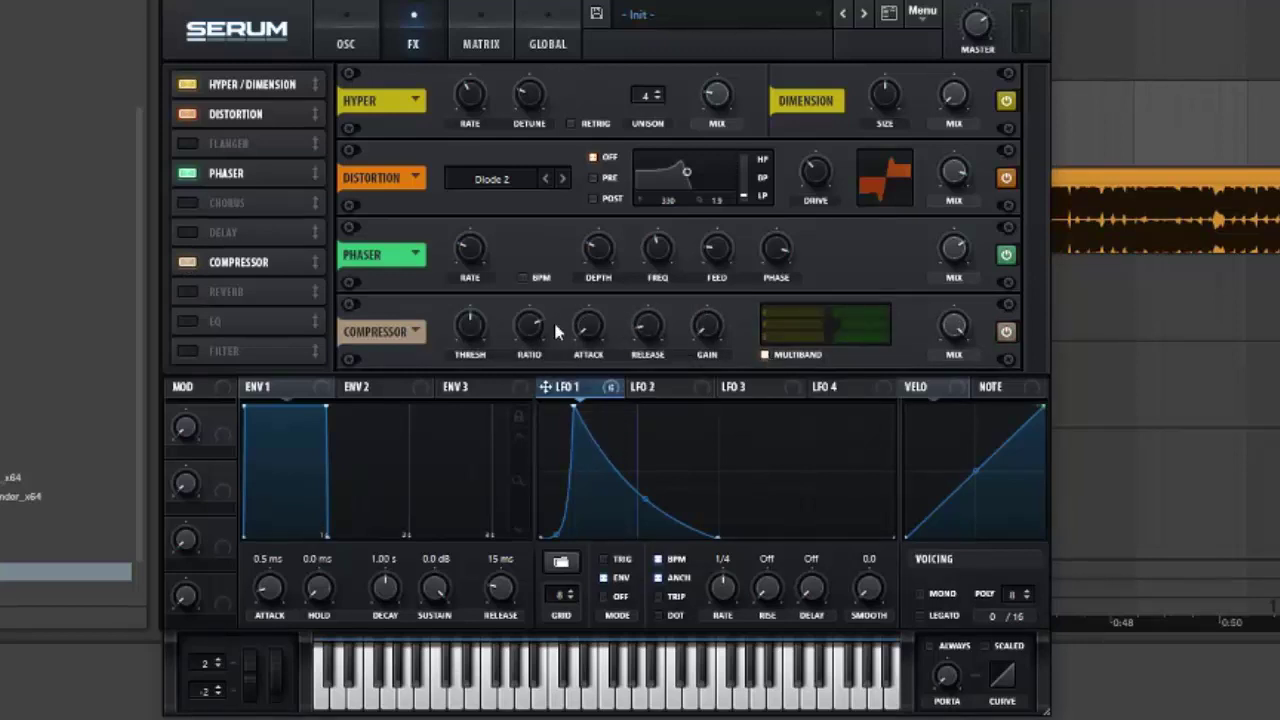
left_click_drag(647, 325, 668, 347)
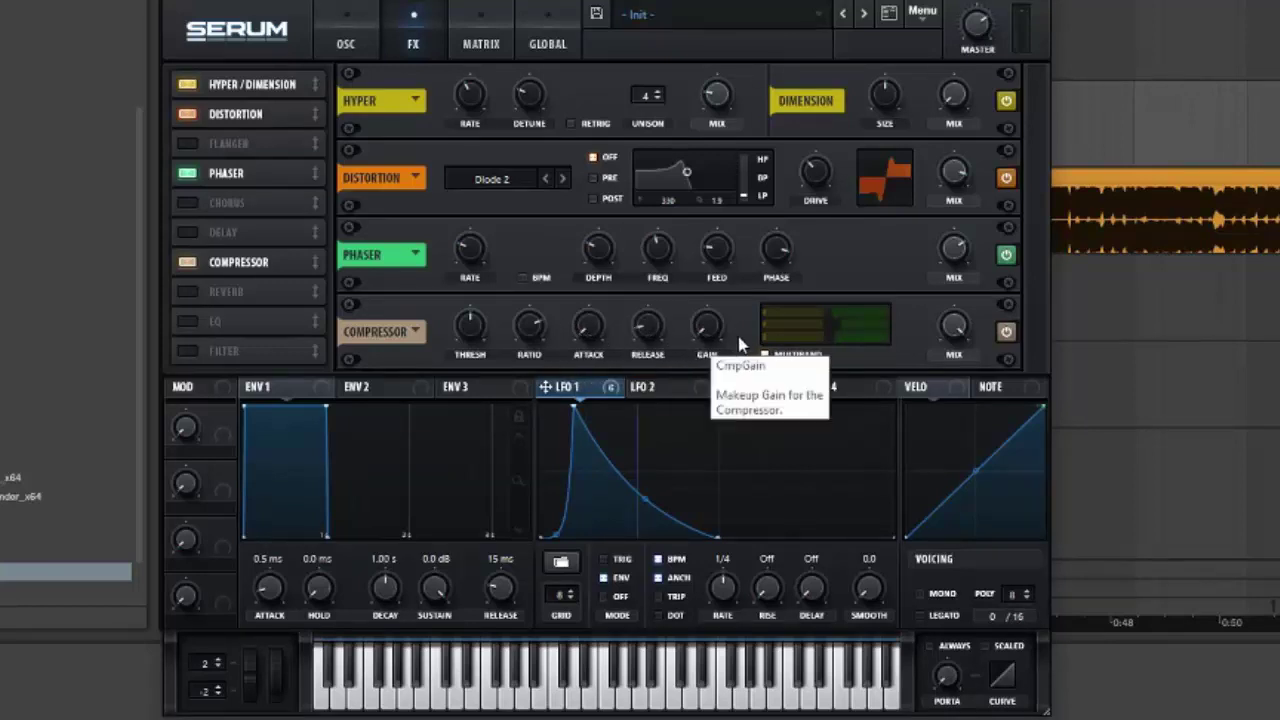
left_click_drag(706, 340, 705, 320)
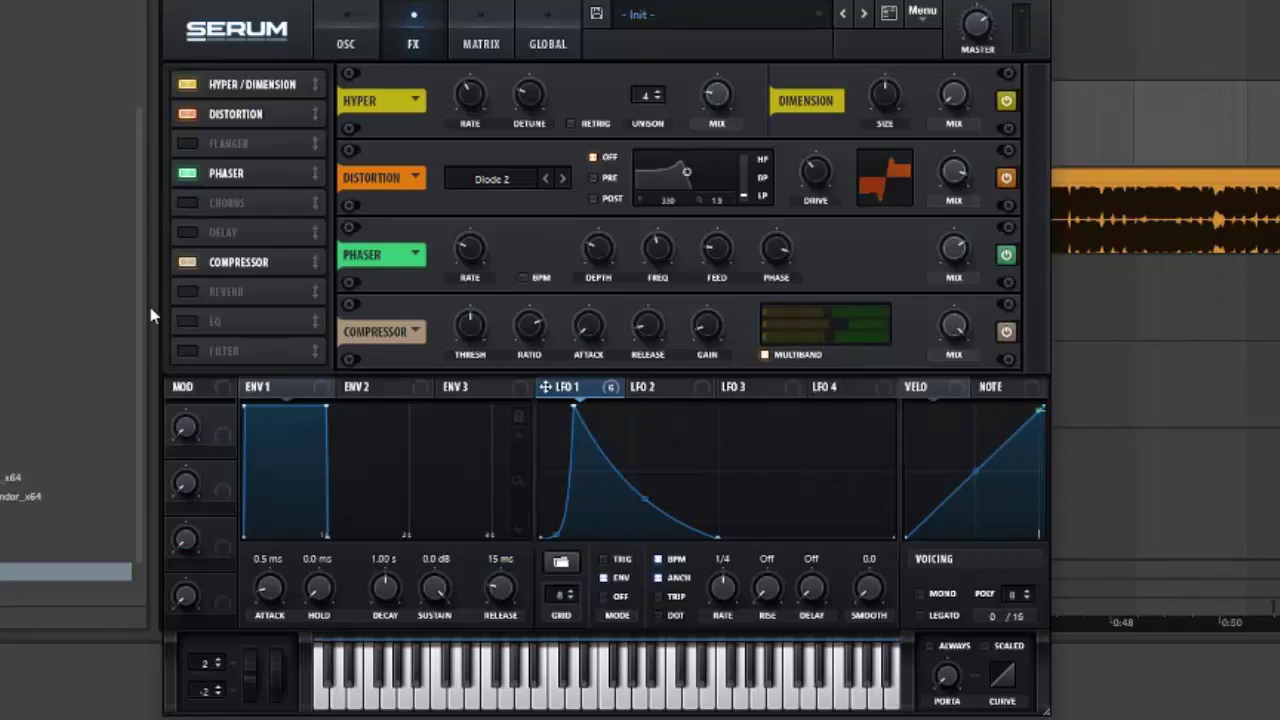
- Enable the Reverb and EQ effects in Serum's FX rack
left_click(187, 291)
scroll(1027, 300, "down", 2)
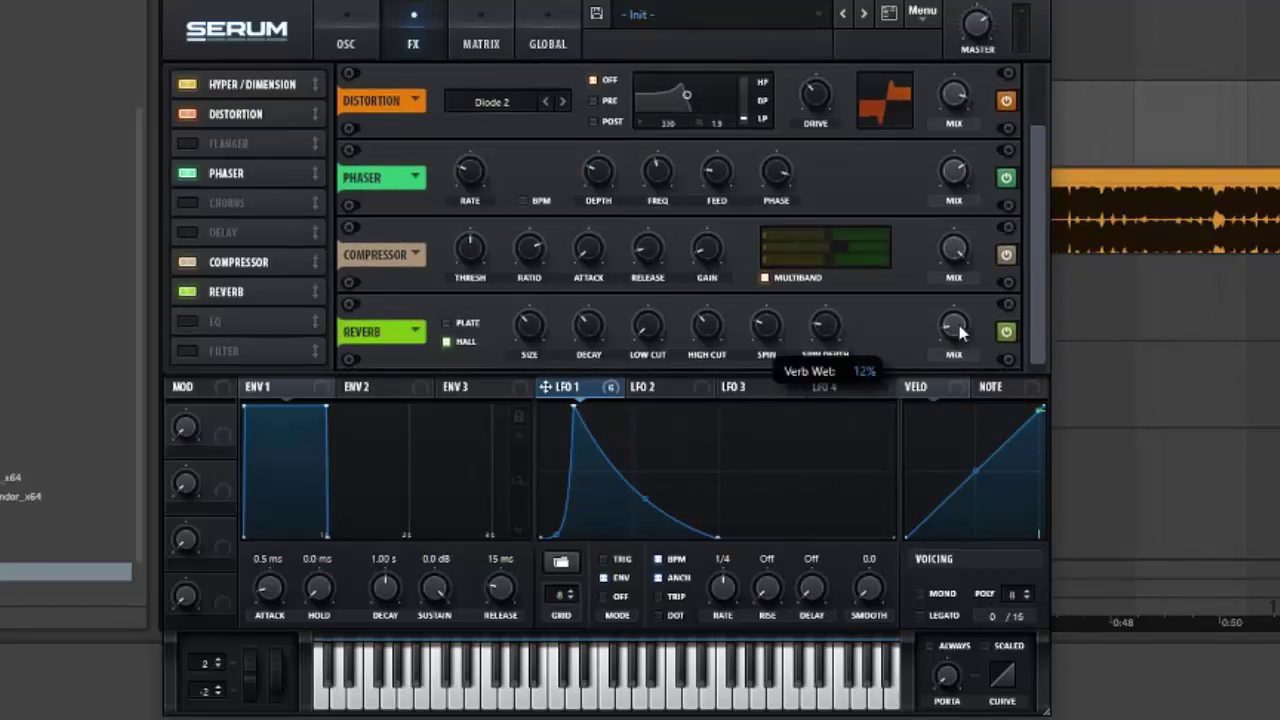
left_click(187, 321)
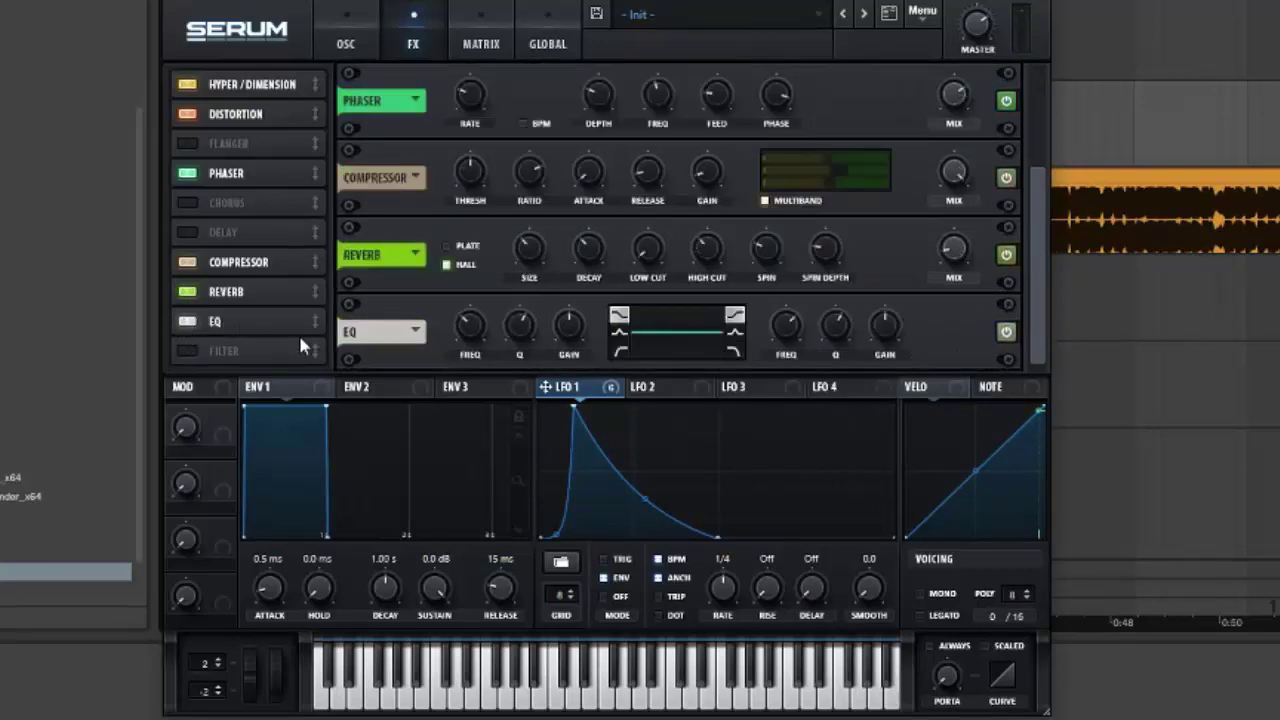
- Make EQ band 1 a low cut, lower its frequency, and modulate it with LFO 1
left_click(620, 351)
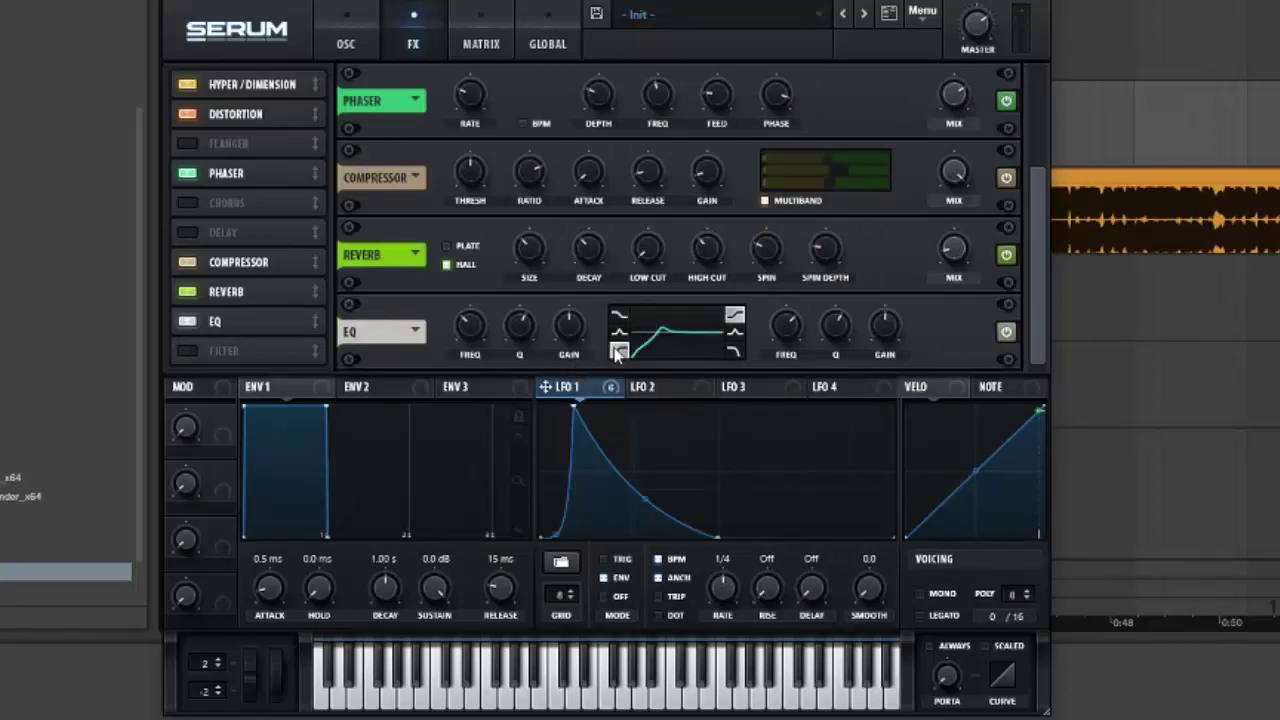
left_click_drag(467, 330, 467, 380)
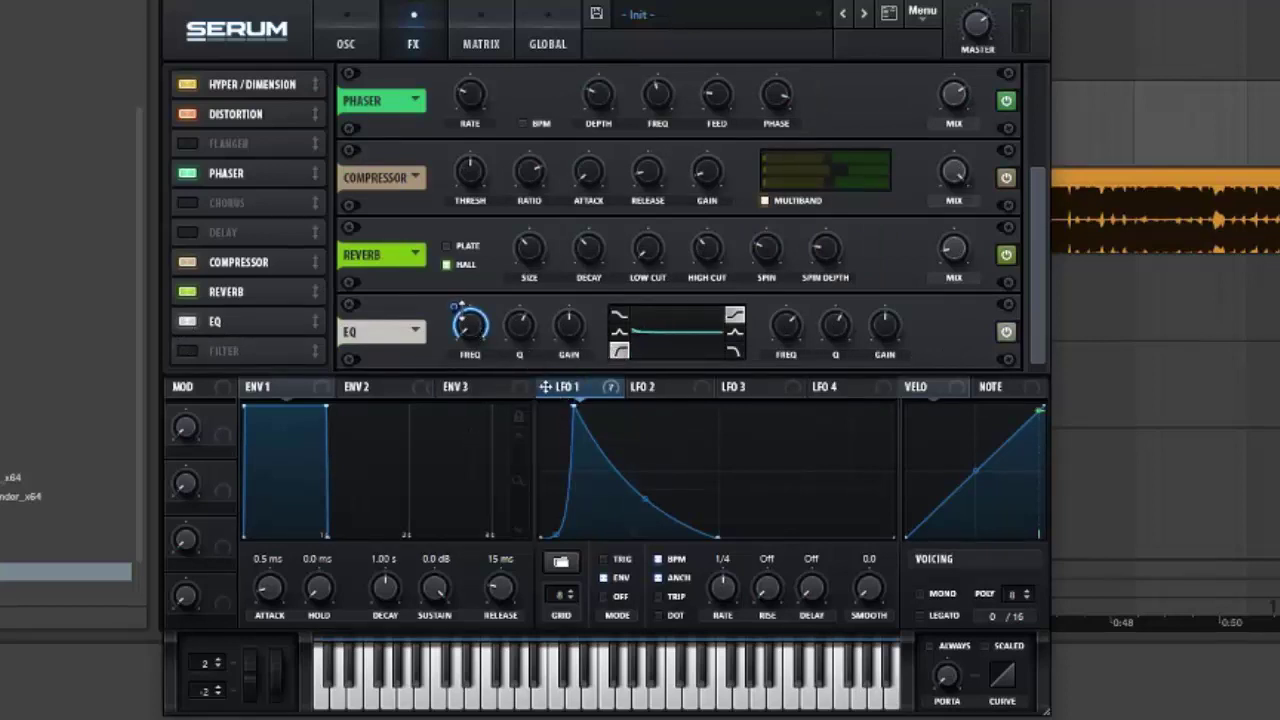
right_click(462, 320)
left_click_drag(462, 325, 445, 383)
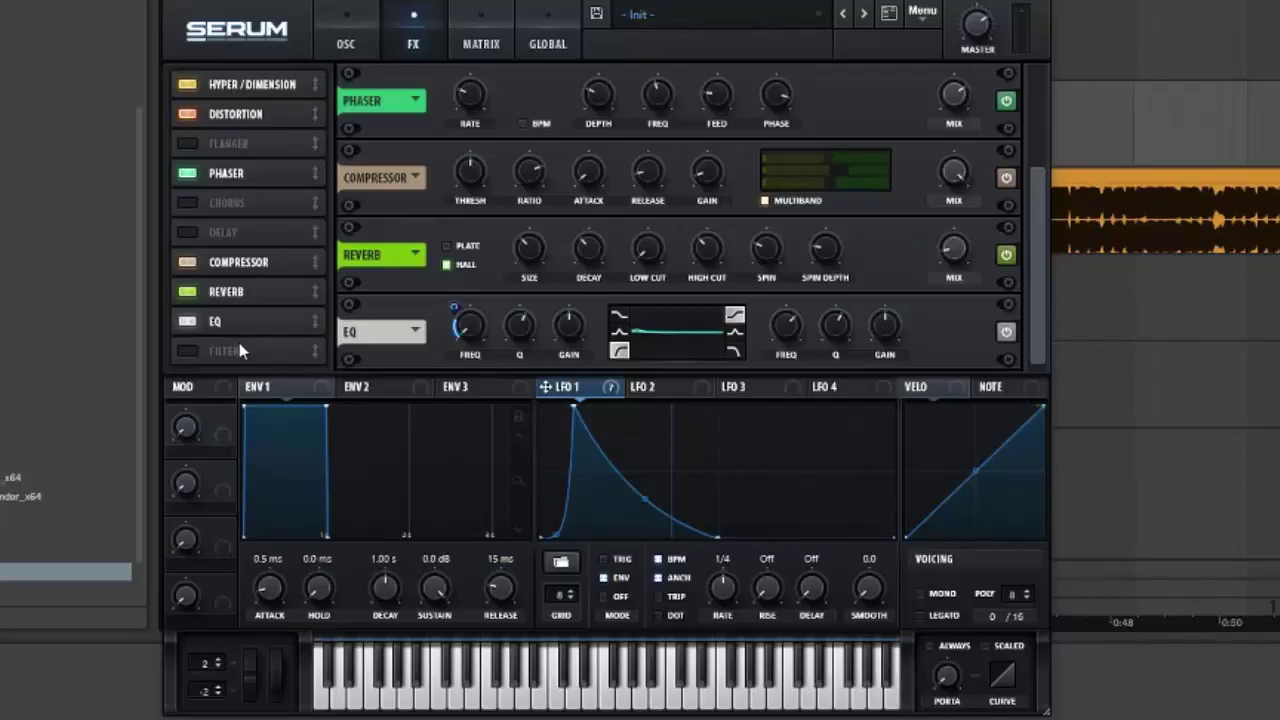
- Enable a Misc > Combs filter effect with its cutoff lowered to 109 Hz
left_click(188, 352)
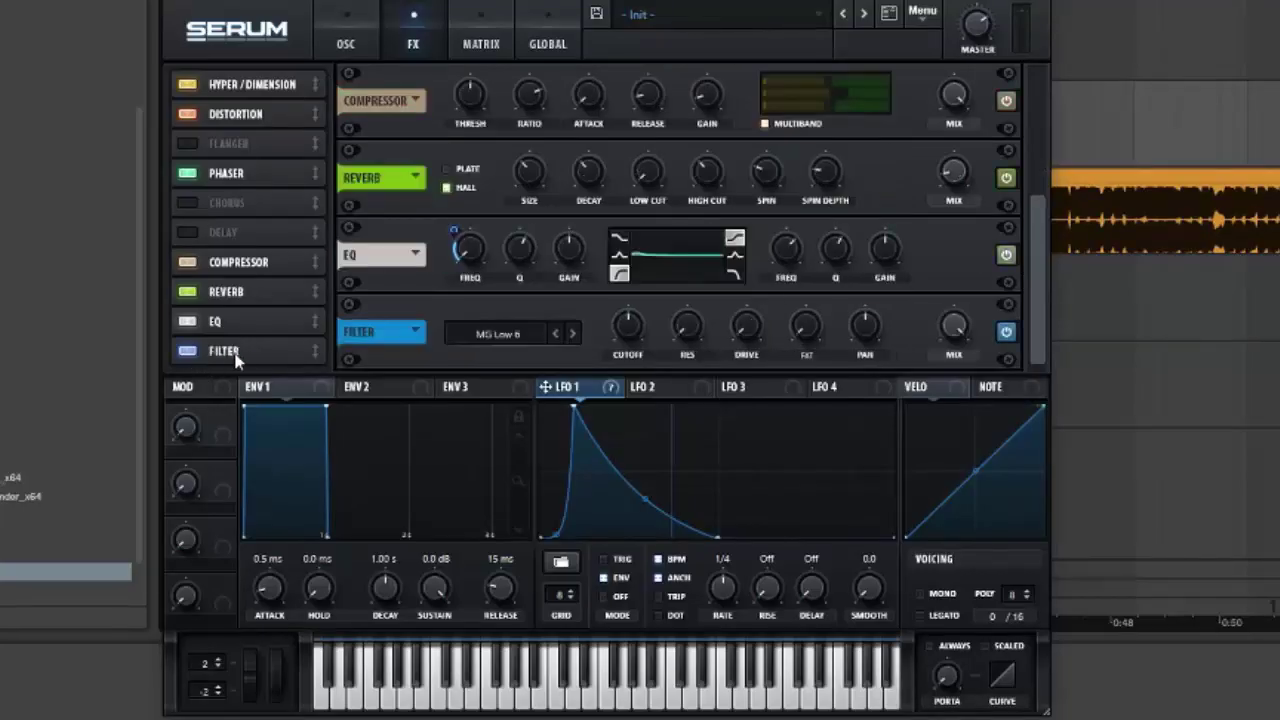
left_click(505, 345)
mouse_move(496, 421)
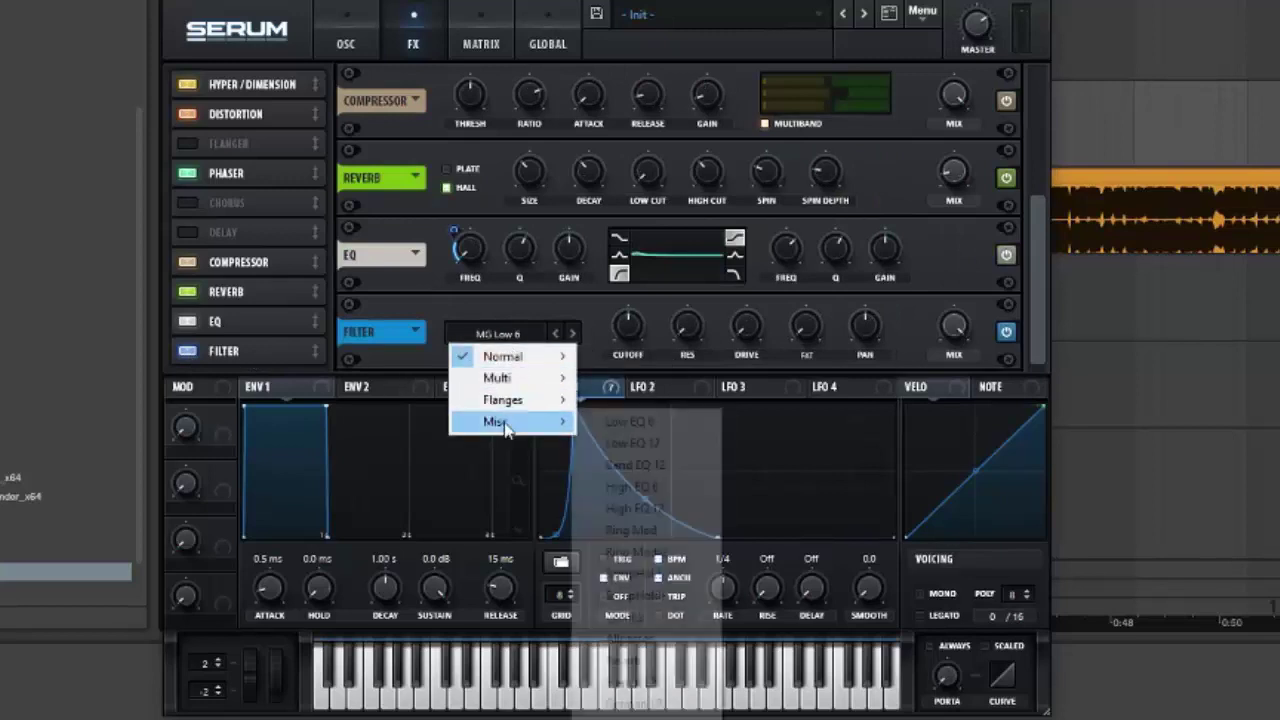
left_click(612, 618)
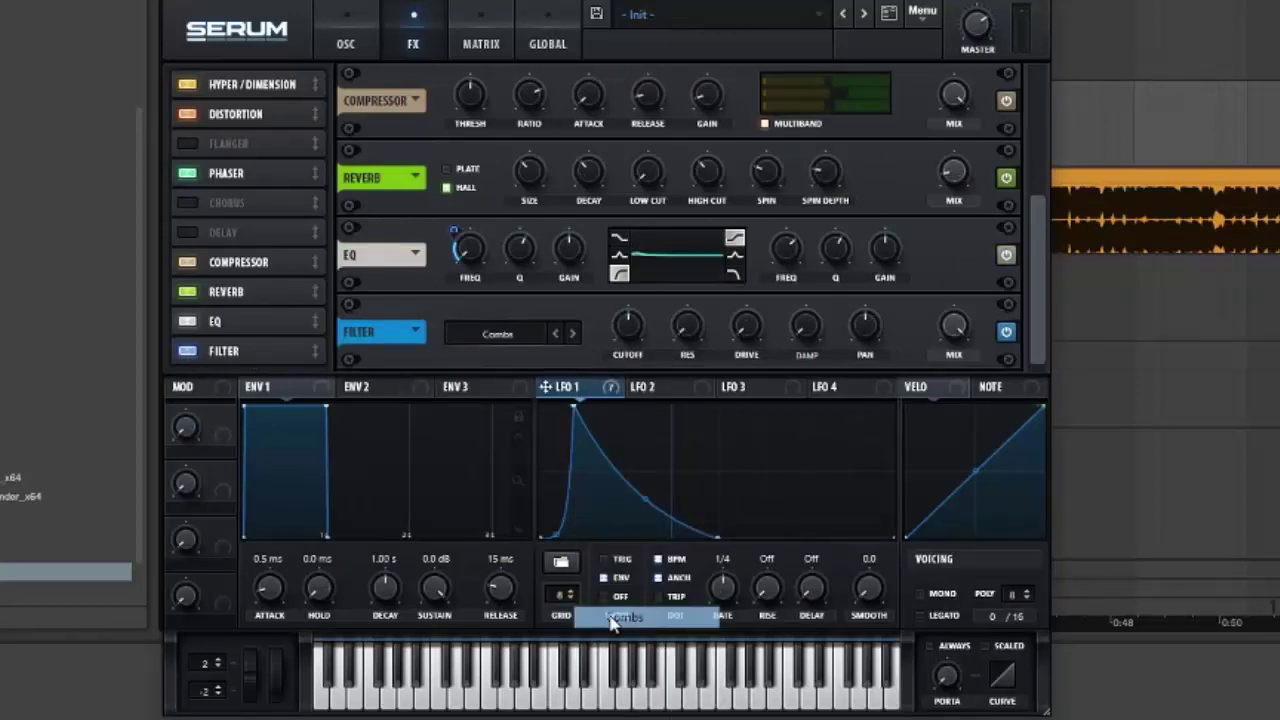
left_click(629, 326)
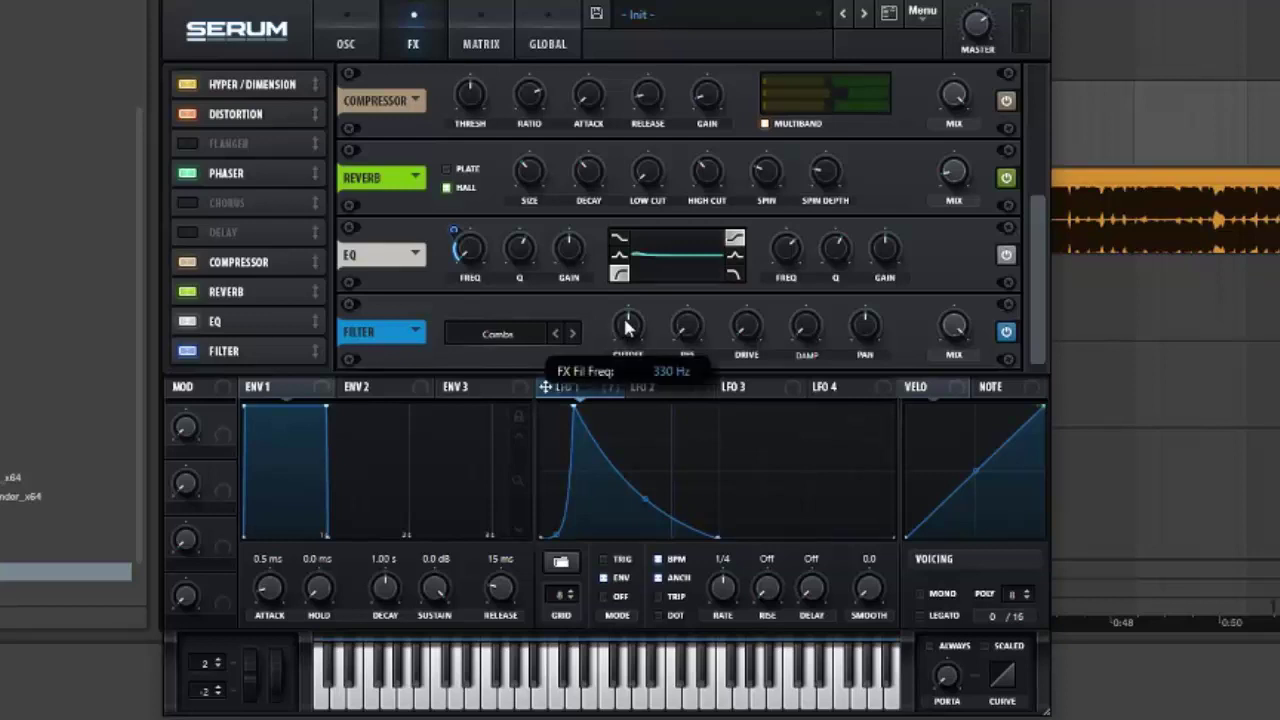
left_click_drag(627, 325, 617, 352)
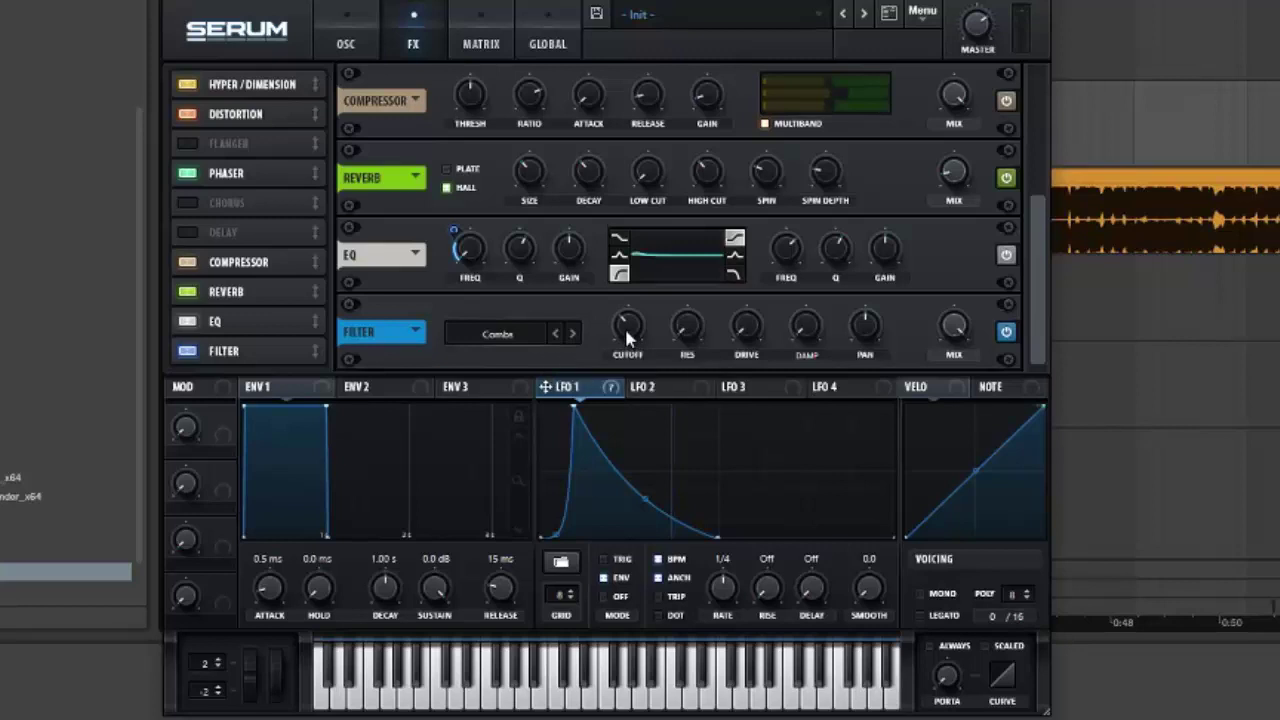
- Modulate comb cutoff downward with LFO 1; raise resonance to 43%, LFO 1 modulating it by about 40
left_click_drag(577, 392, 628, 332)
left_click_drag(632, 330, 589, 374)
left_click_drag(685, 330, 706, 249)
left_click_drag(680, 358, 674, 315)
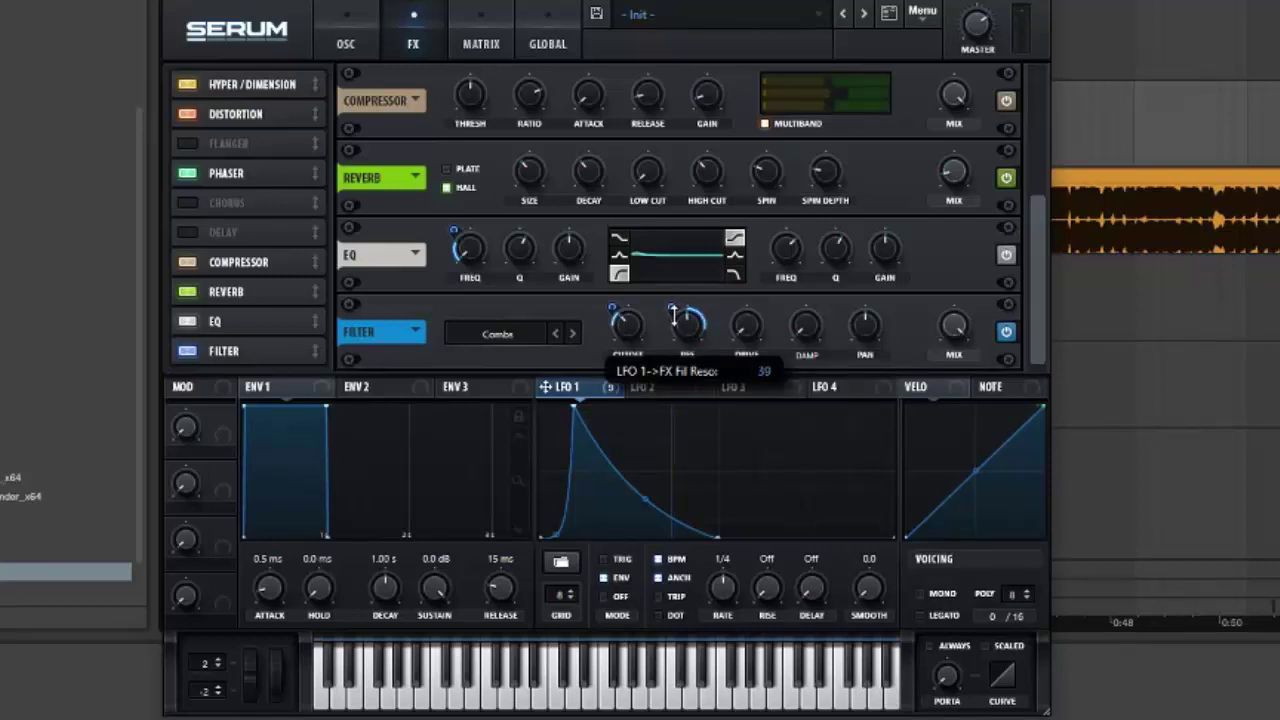
left_click_drag(674, 315, 680, 330)
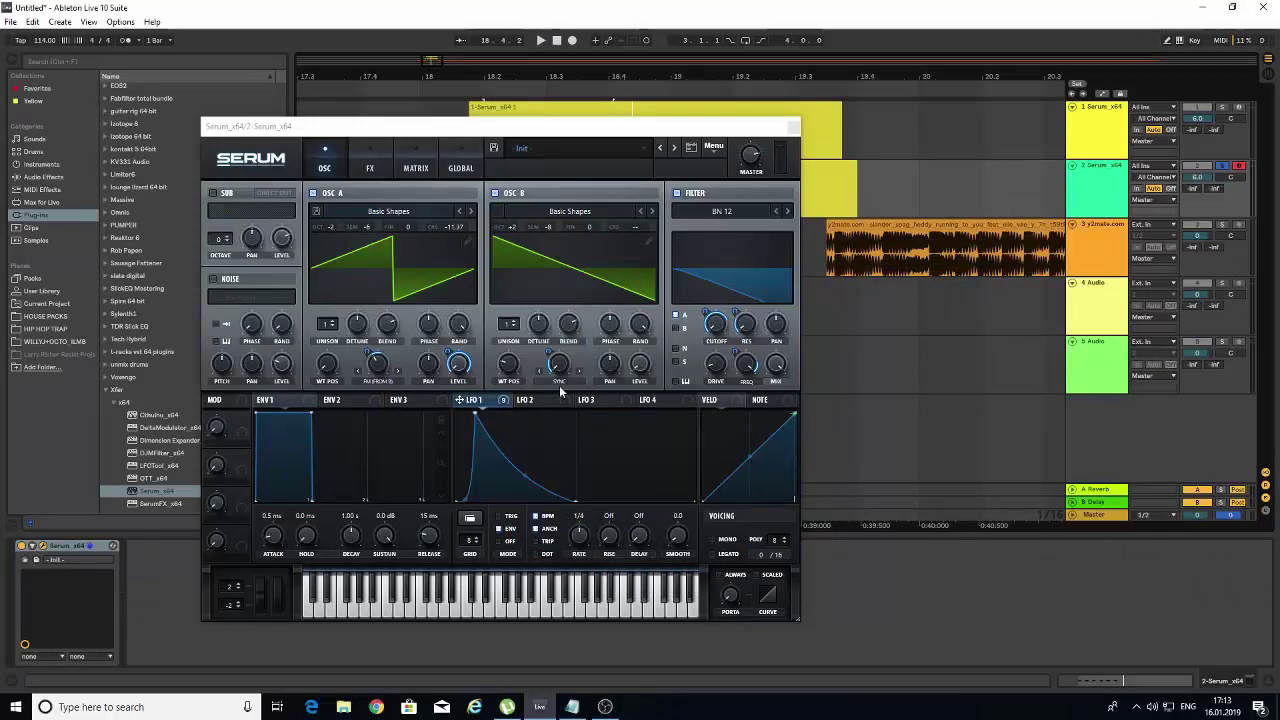
- Focus the Serum window and start Live's transport to hear the finished patch
left_click(484, 128)
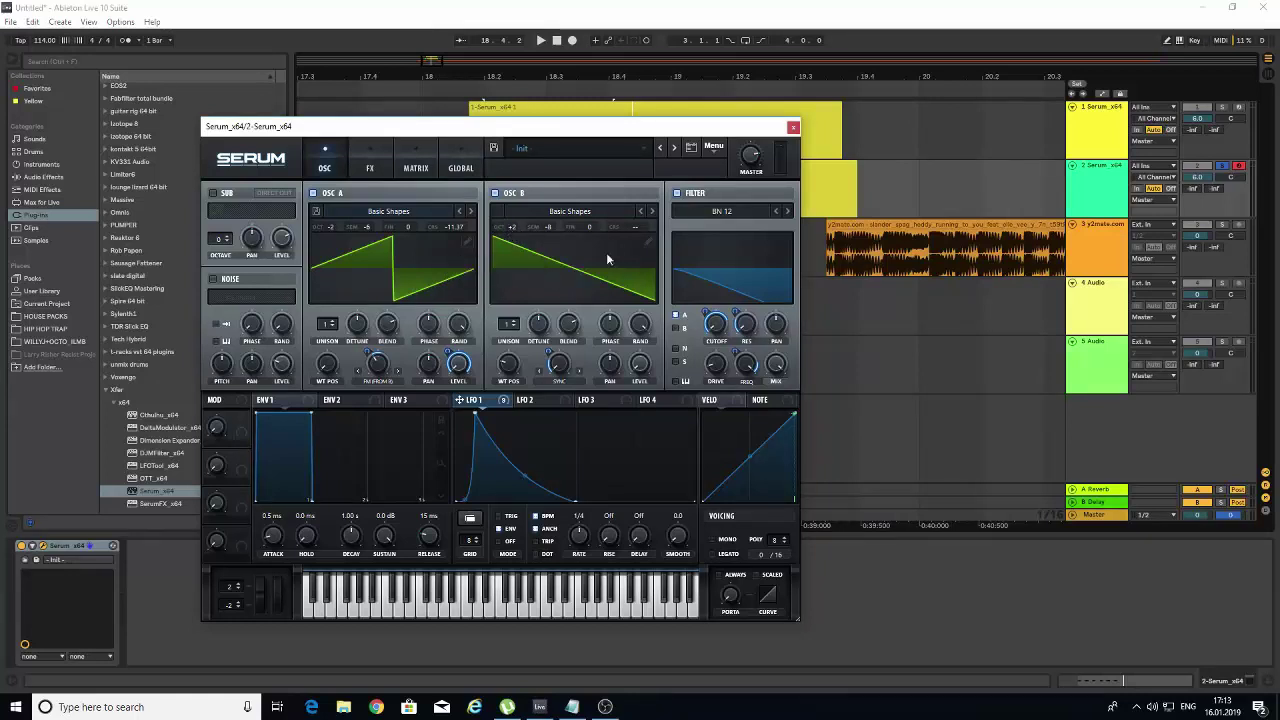
key("space")
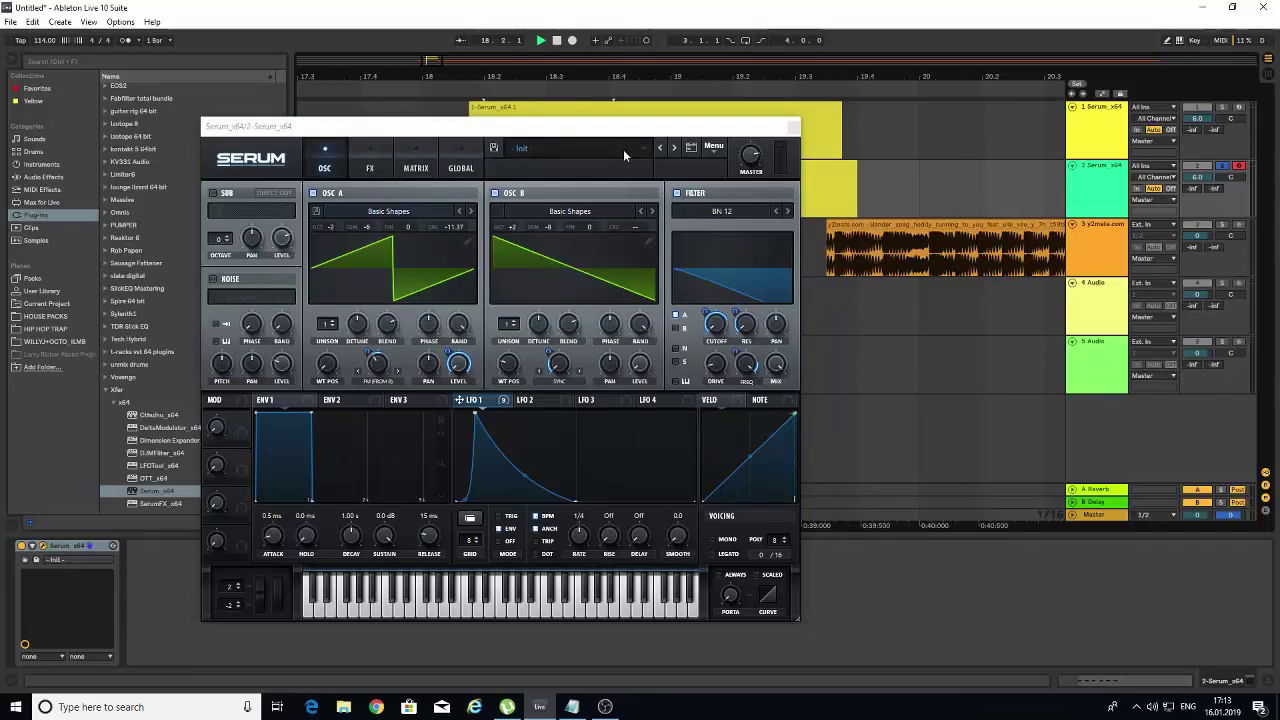